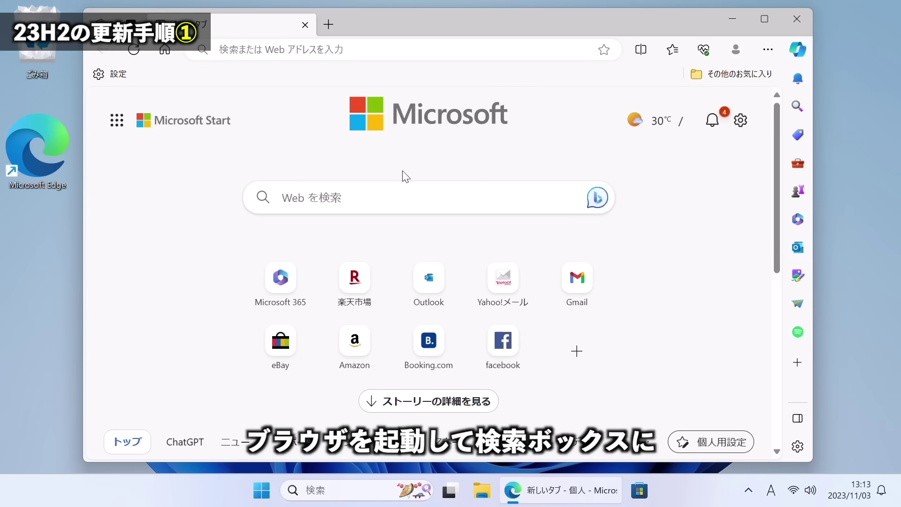
Search Bing for 'windows11 ダウンロード'.
left_click(391, 197)
type("windows11")
key("Zenkaku_Hankaku")
type("だうんろーど")
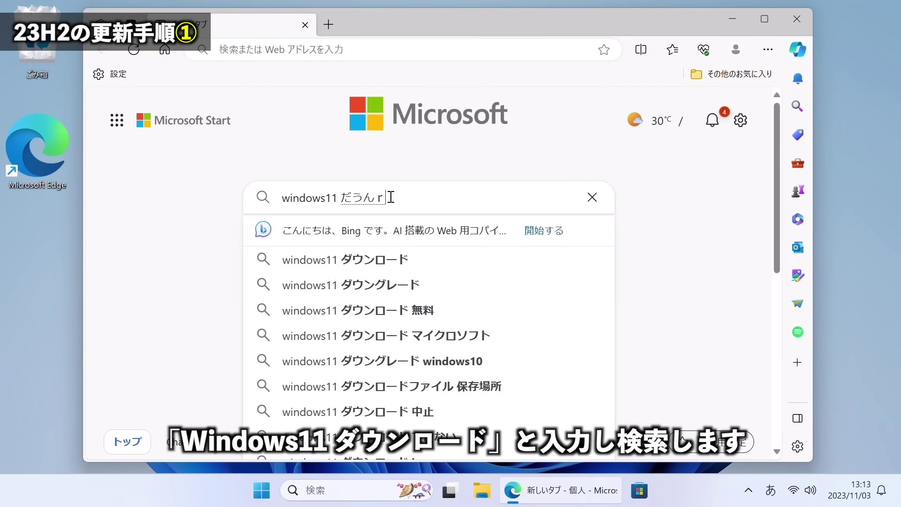
key("space")
key("Return")
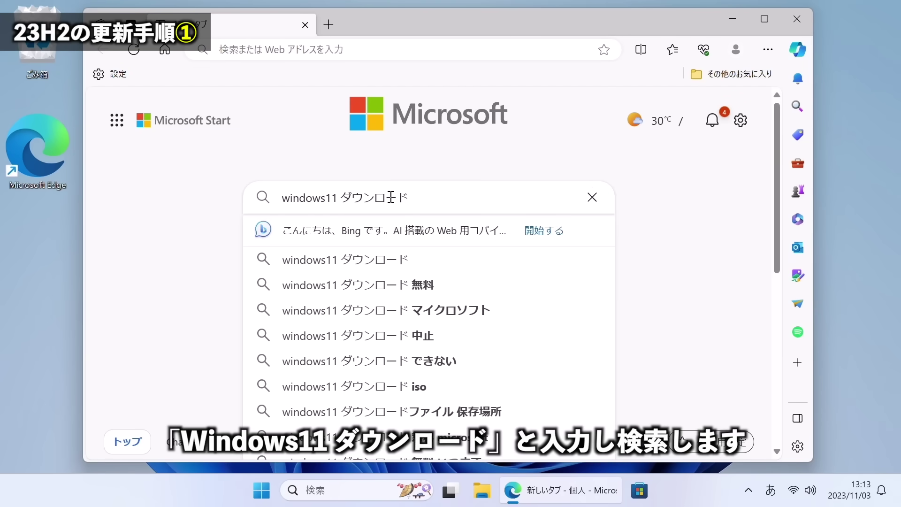
key("Return")
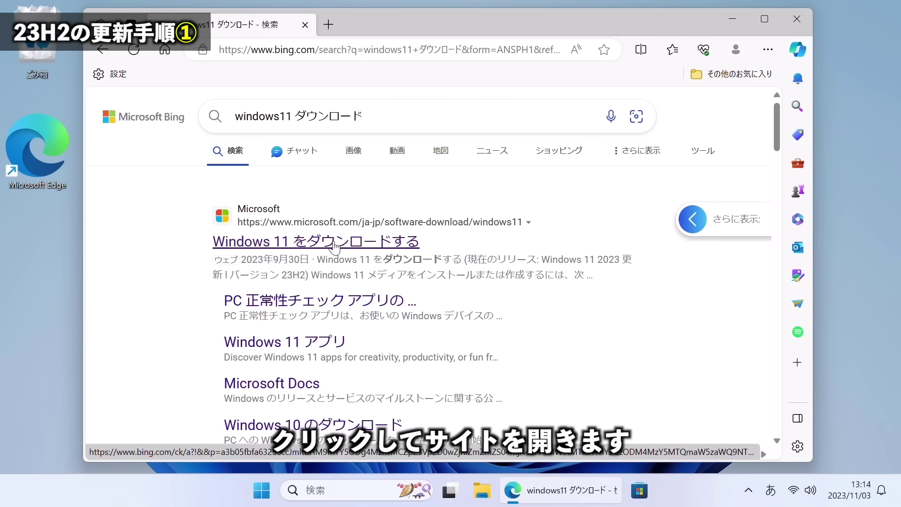
Open Microsoft's Windows 11 download page and select Windows 11 (multi-edition ISO).
left_click(334, 243)
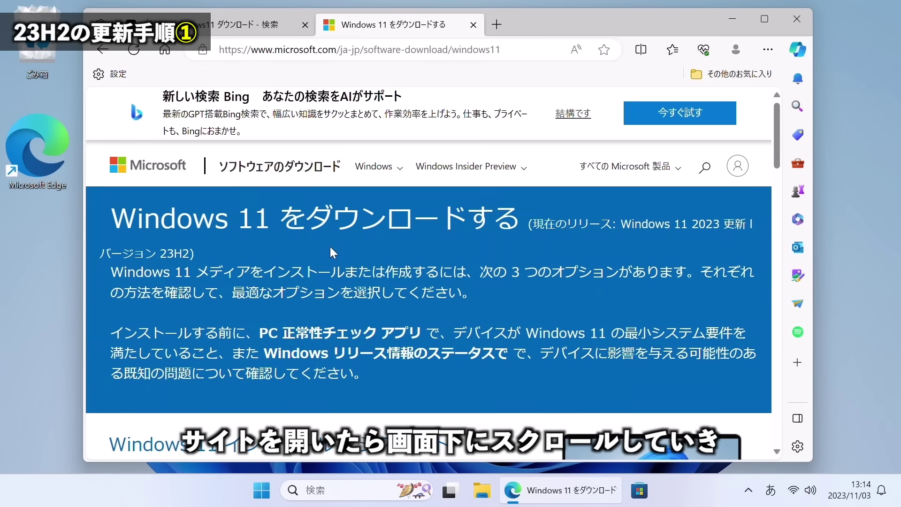
scroll(330, 248, "down", 5)
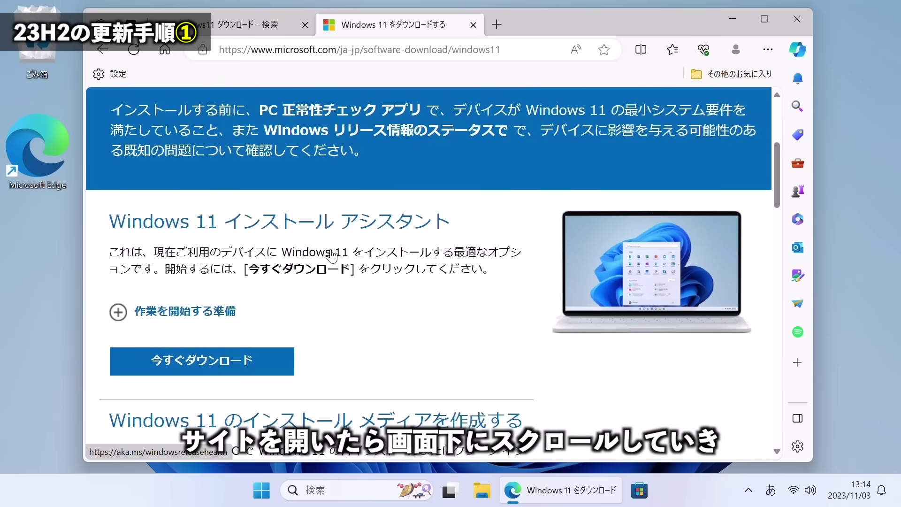
scroll(331, 253, "down", 10)
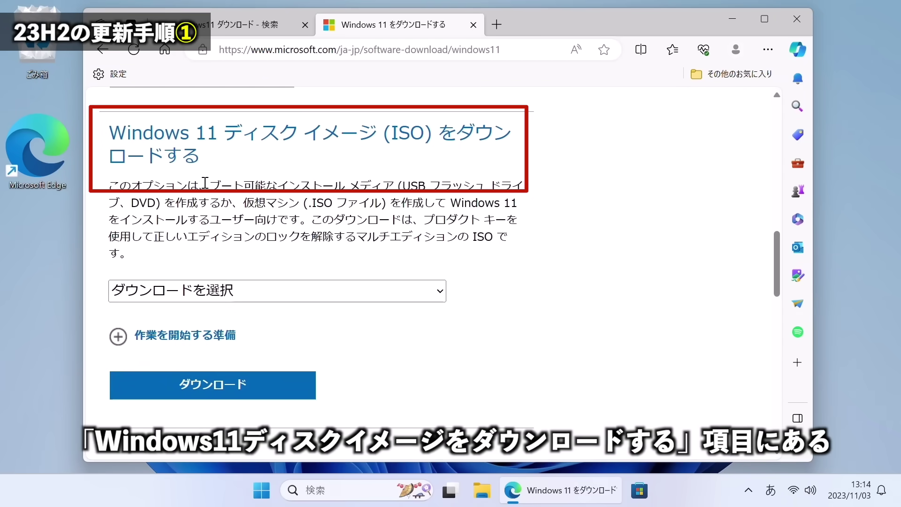
left_click(219, 296)
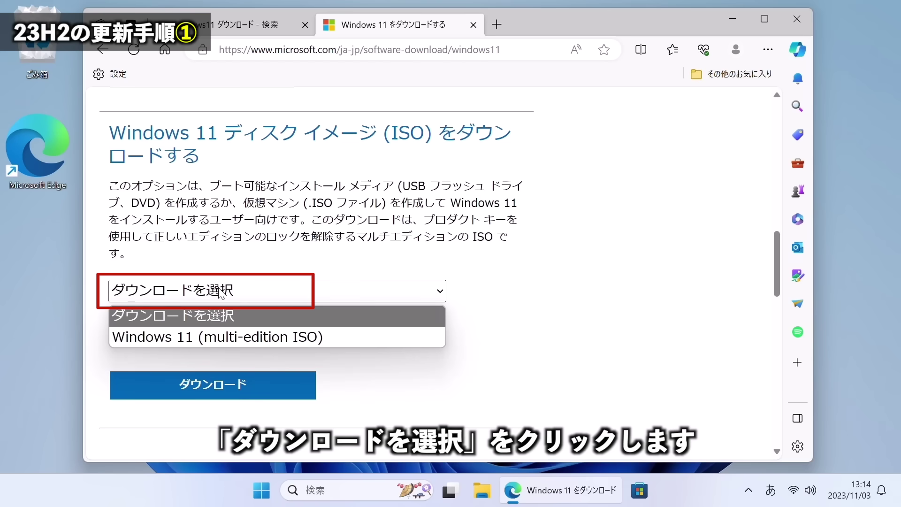
left_click(228, 338)
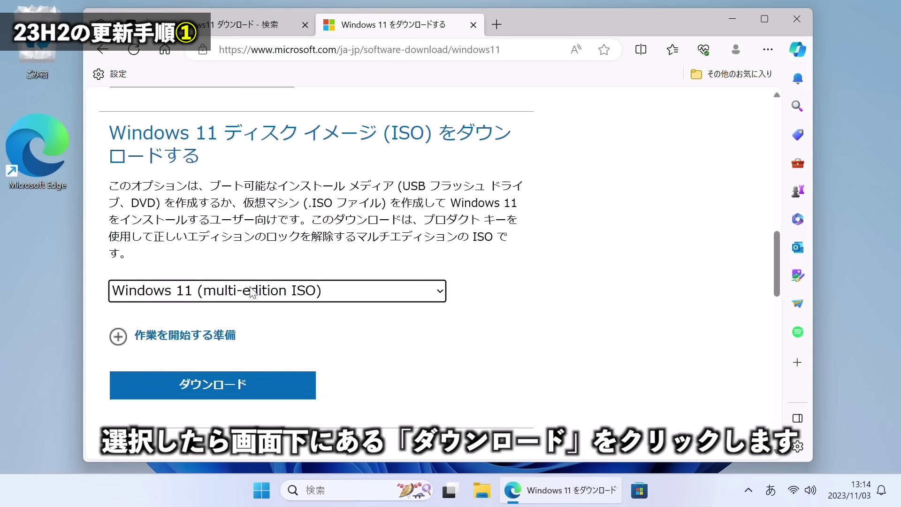
Confirm the ISO, choose 日本語, and start the 64-bit Win11_23H2_Japanese_x64.iso download.
left_click(227, 388)
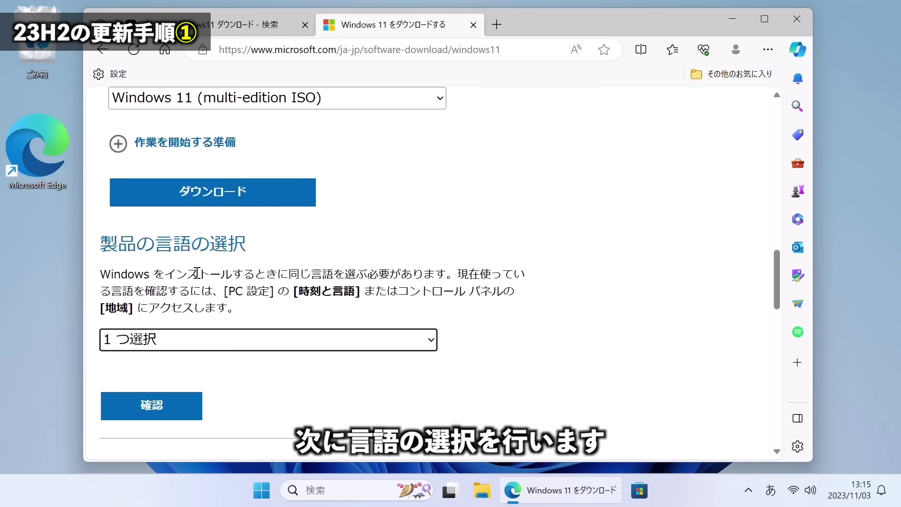
left_click(198, 345)
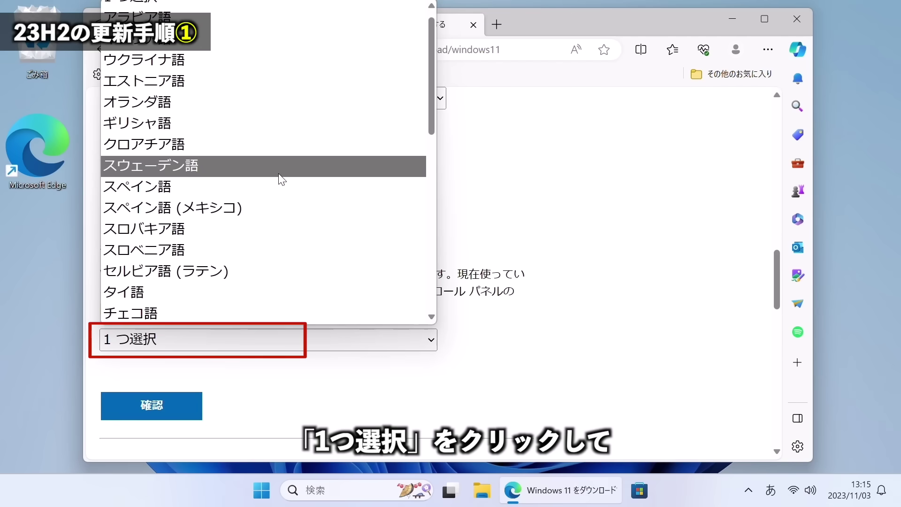
scroll(279, 180, "down", 3)
scroll(281, 178, "down", 5)
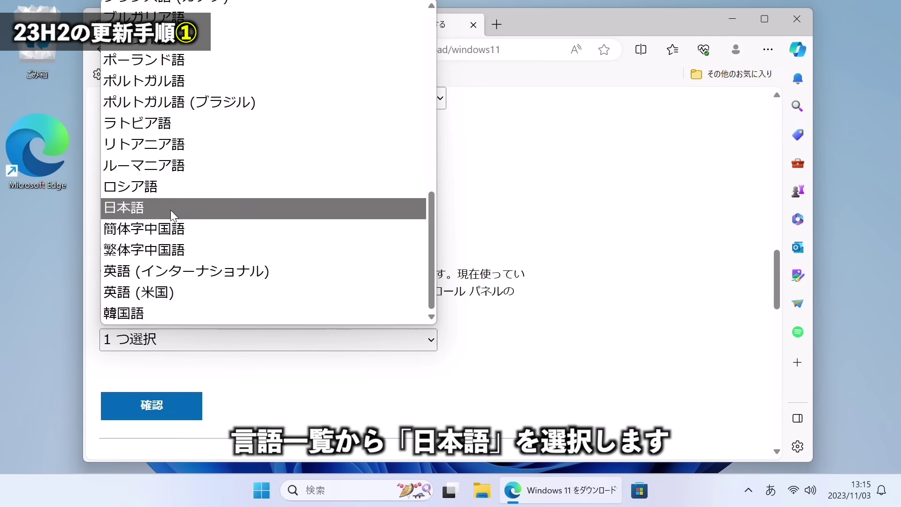
left_click(170, 210)
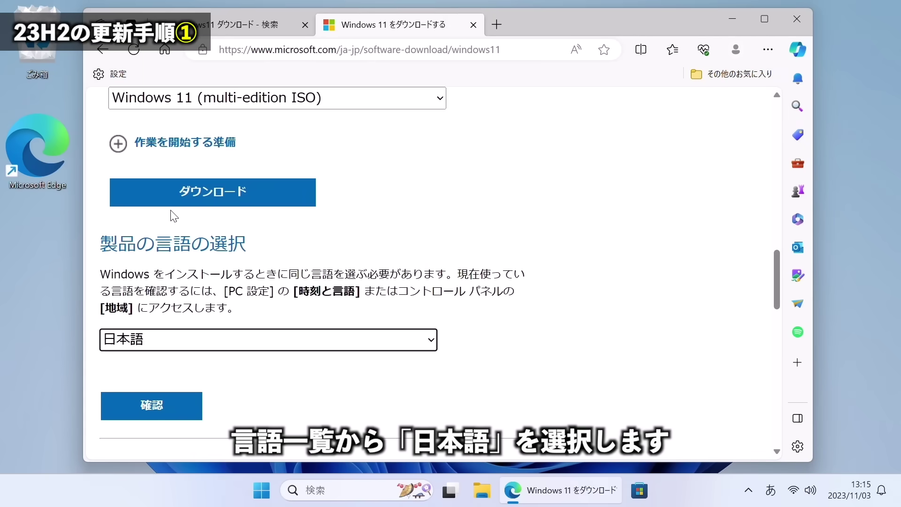
left_click(166, 405)
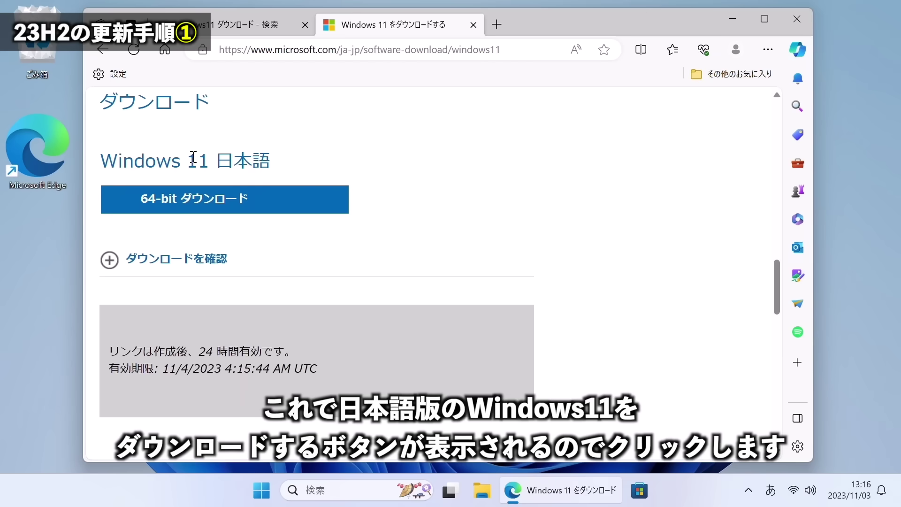
left_click(209, 202)
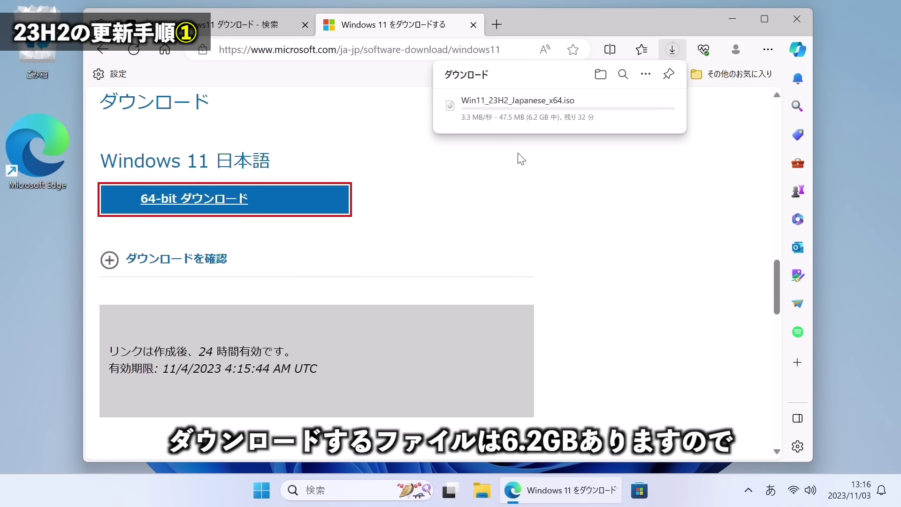
mouse_move(539, 130)
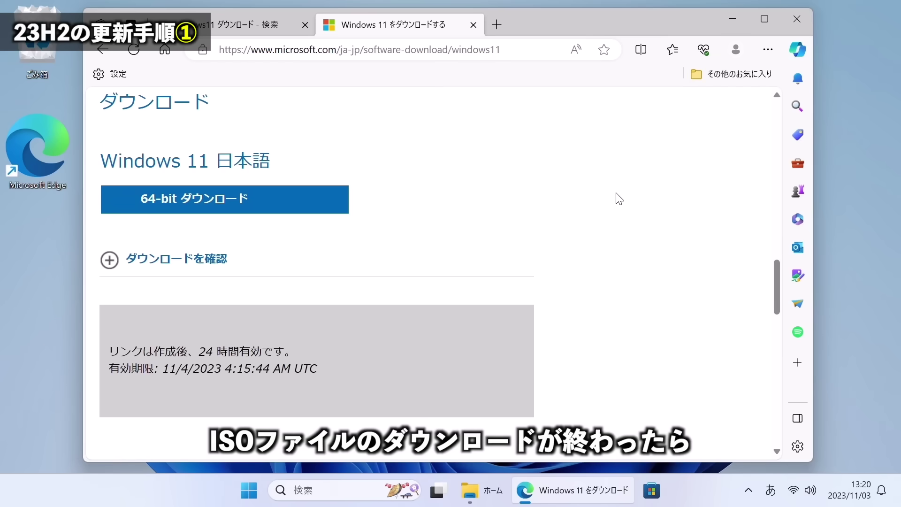
From Downloads, mount Win11_23H2_Japanese_x64.iso as drive E: and select its contents.
left_click(483, 499)
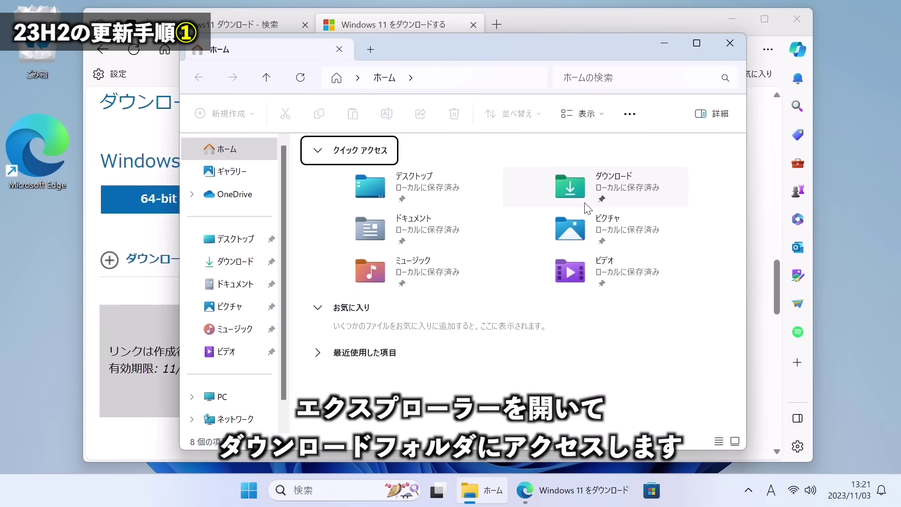
left_click(589, 193)
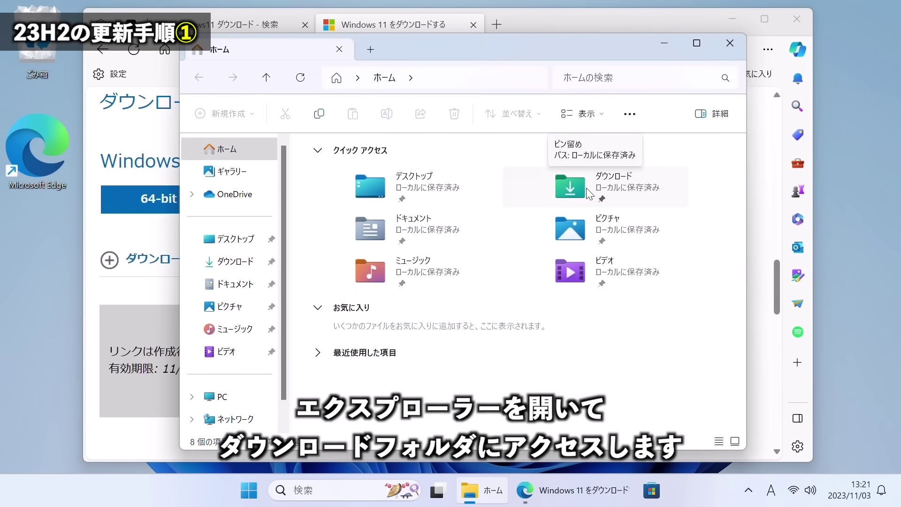
double_click(589, 193)
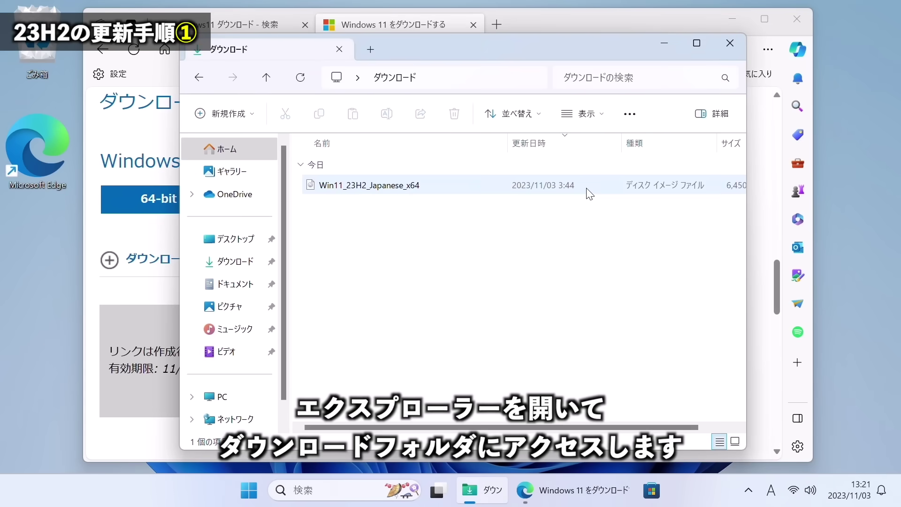
double_click(381, 187)
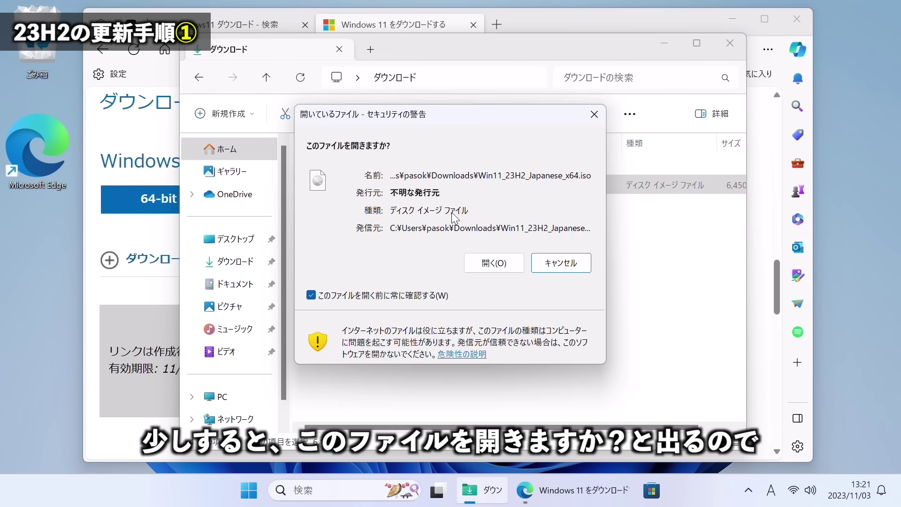
left_click(490, 263)
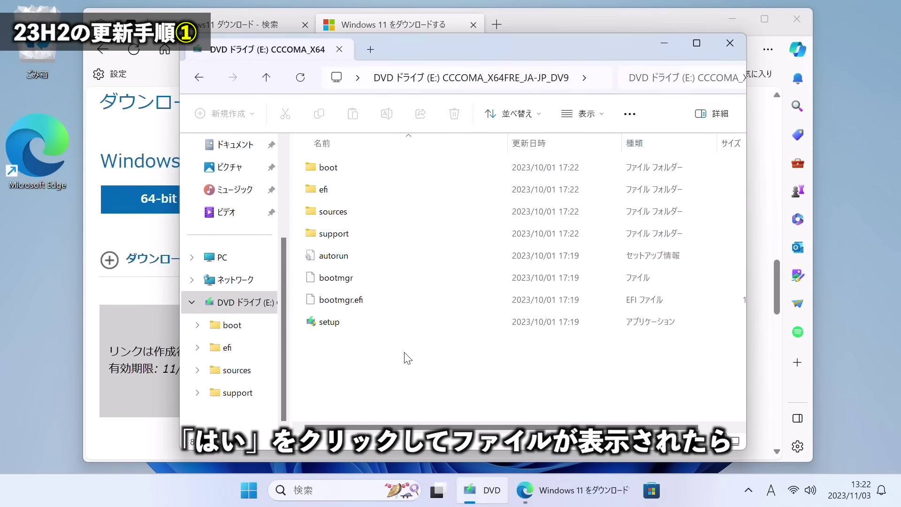
left_click_drag(405, 353, 349, 165)
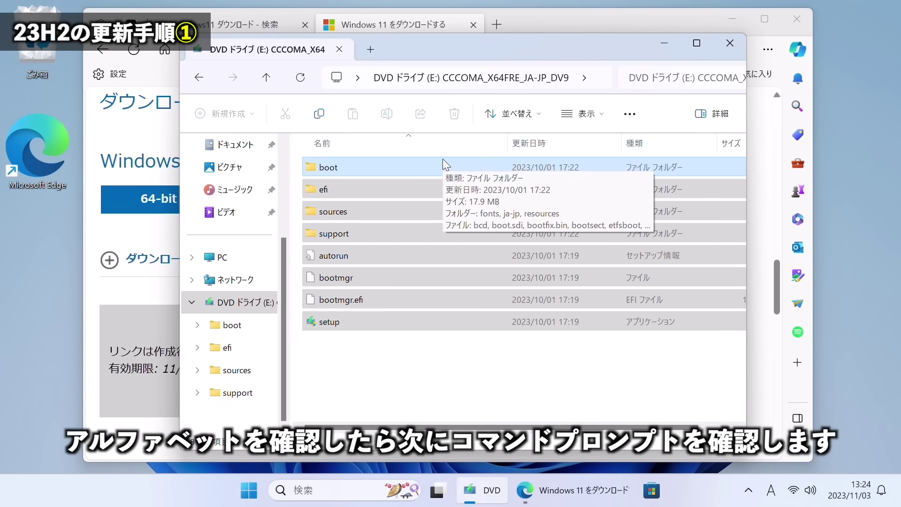
Open Command Prompt through the 'cmd' search and move its window down.
left_click(324, 490)
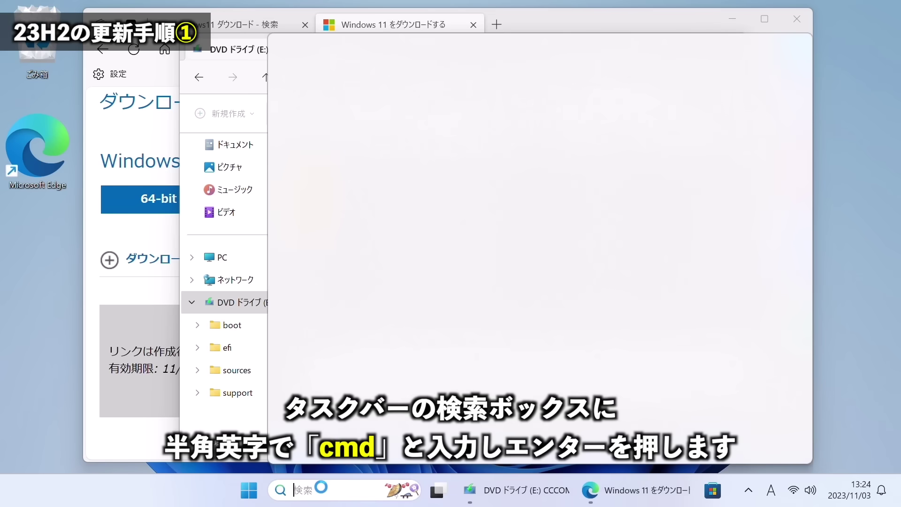
type("cmd")
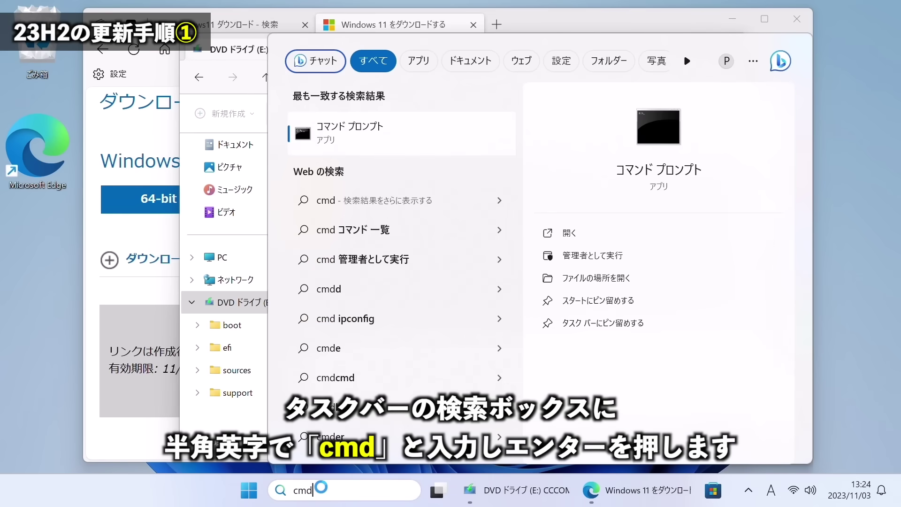
key("Return")
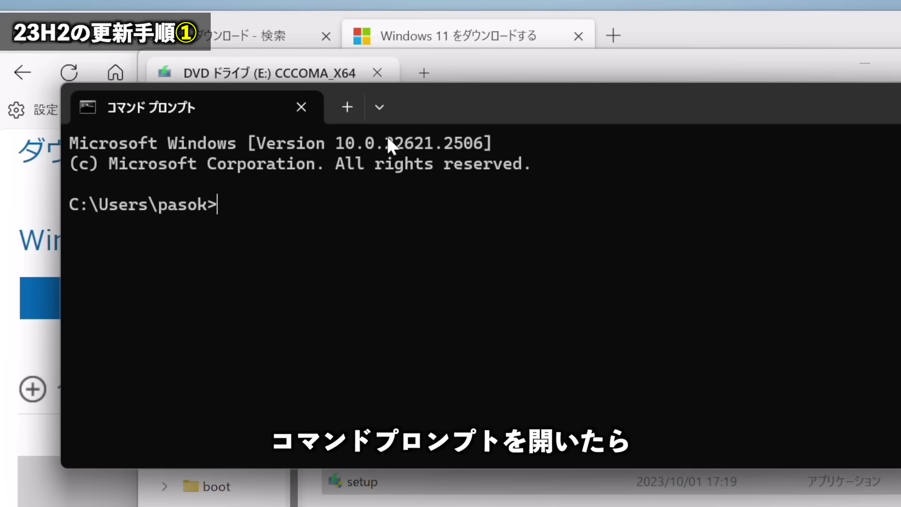
left_click_drag(435, 111, 434, 232)
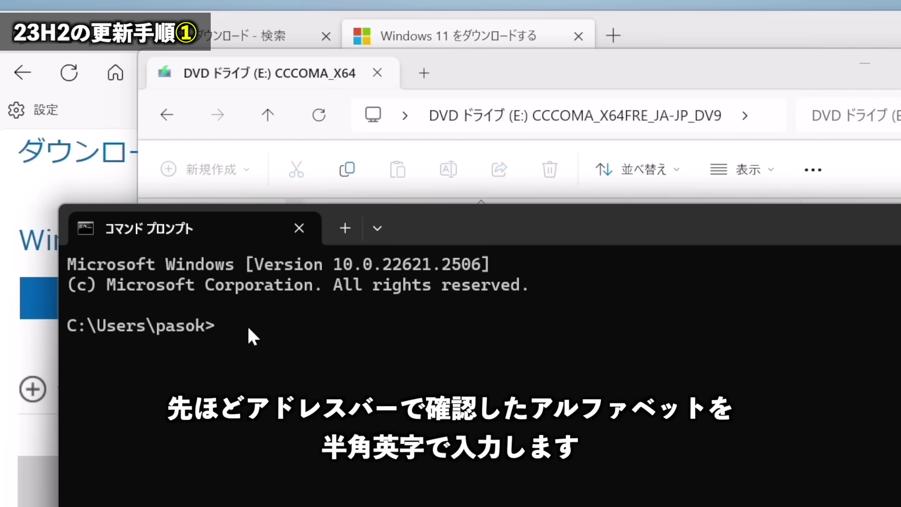
Switch to drive E: and run 'setup /product server'.
type("e:")
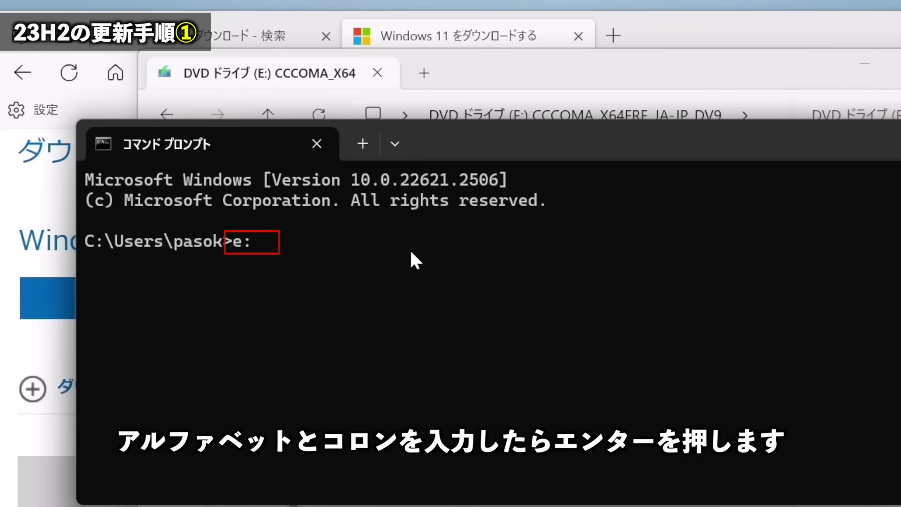
key("Return")
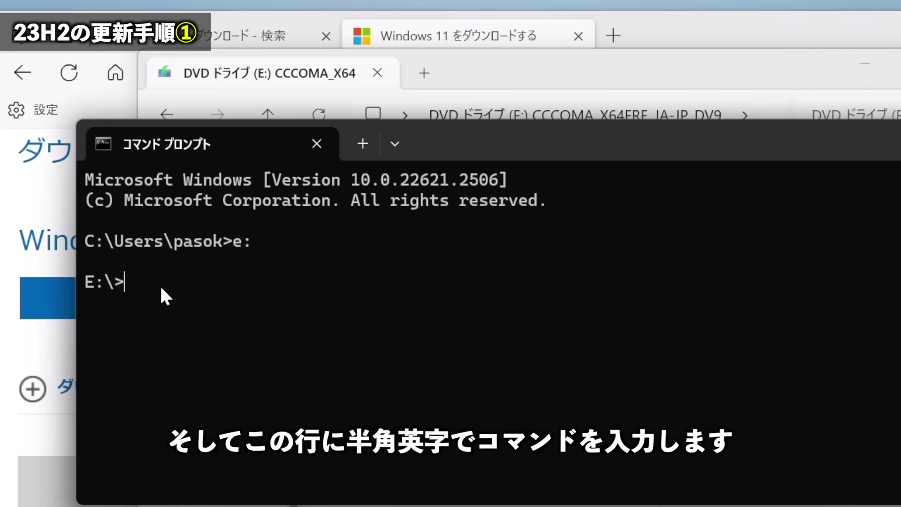
type("set")
type("up")
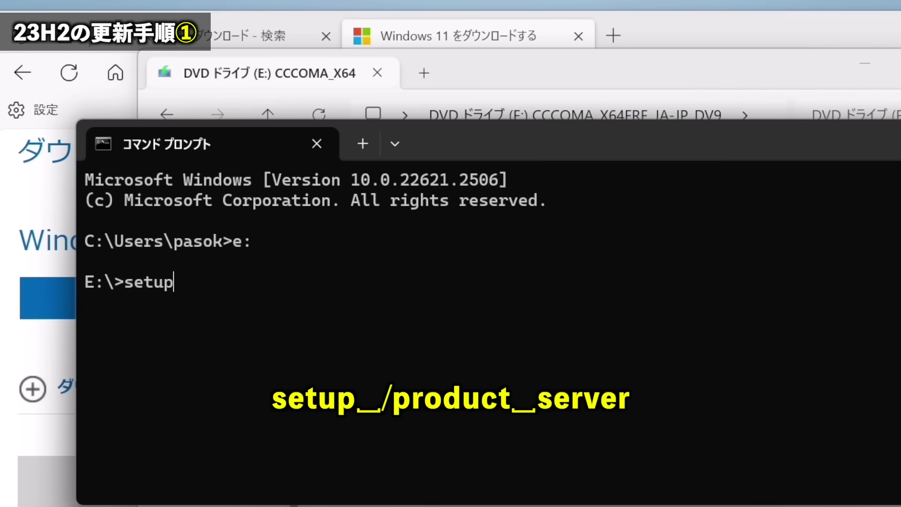
type(" /produc")
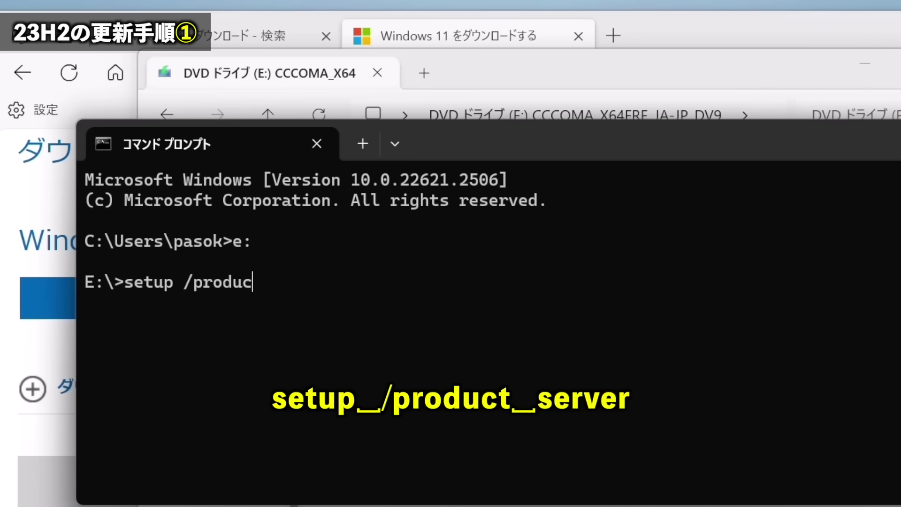
type("t server")
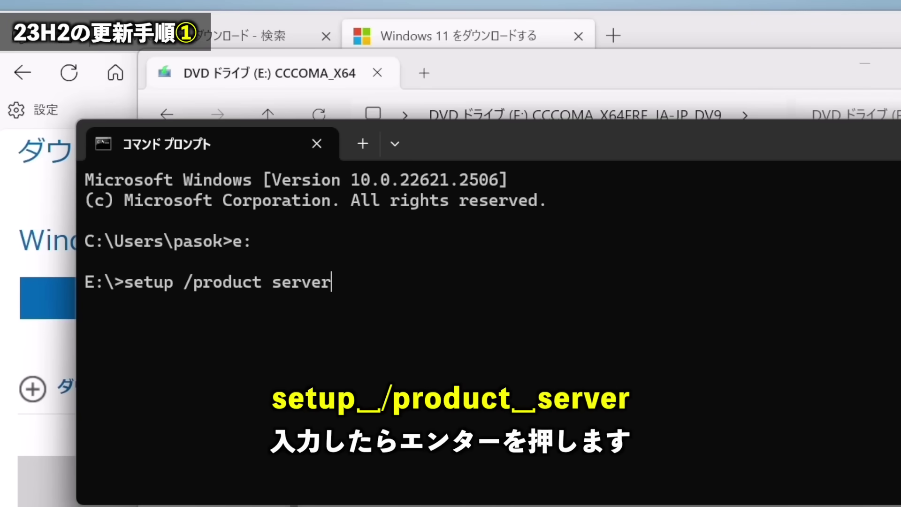
key("Return")
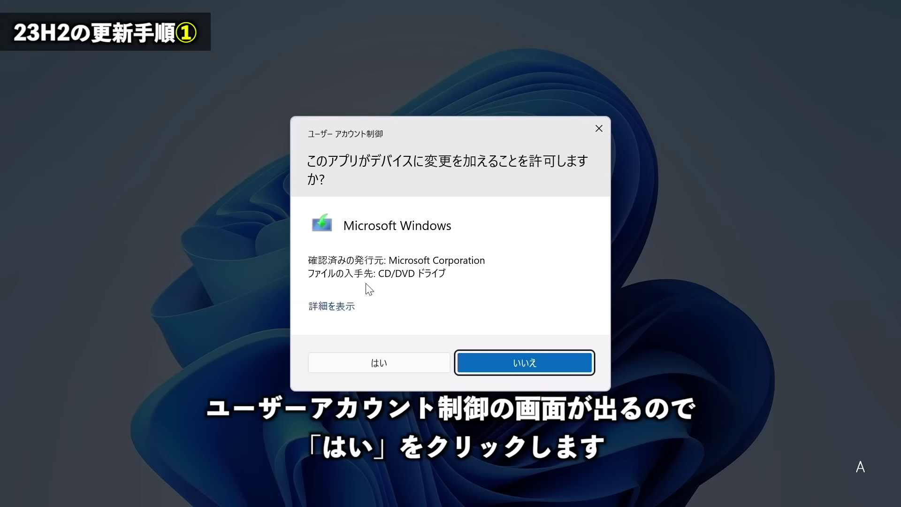
Approve UAC, accept the licence terms and choose to keep files, settings and apps.
left_click(390, 368)
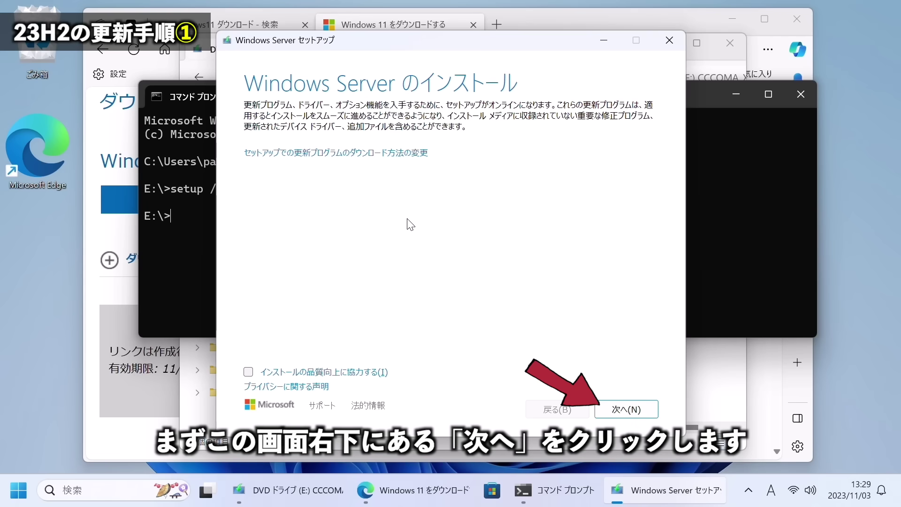
left_click(625, 411)
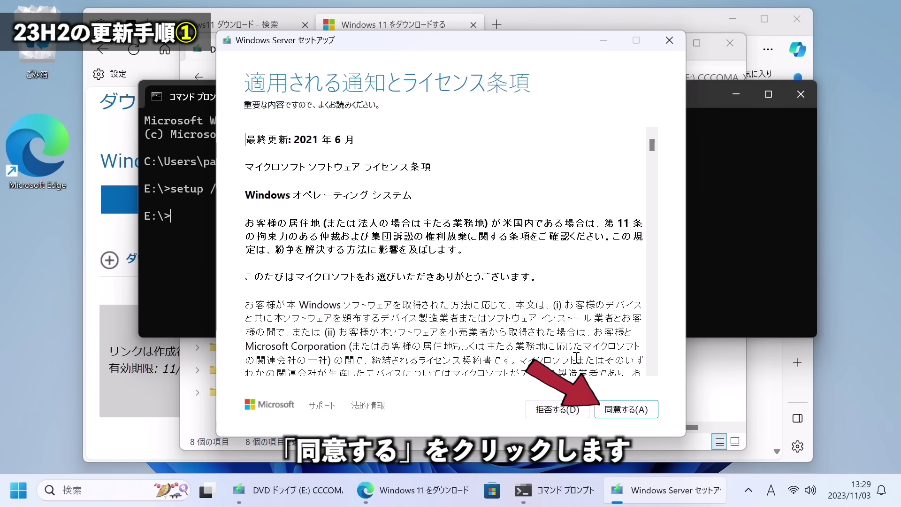
left_click(621, 411)
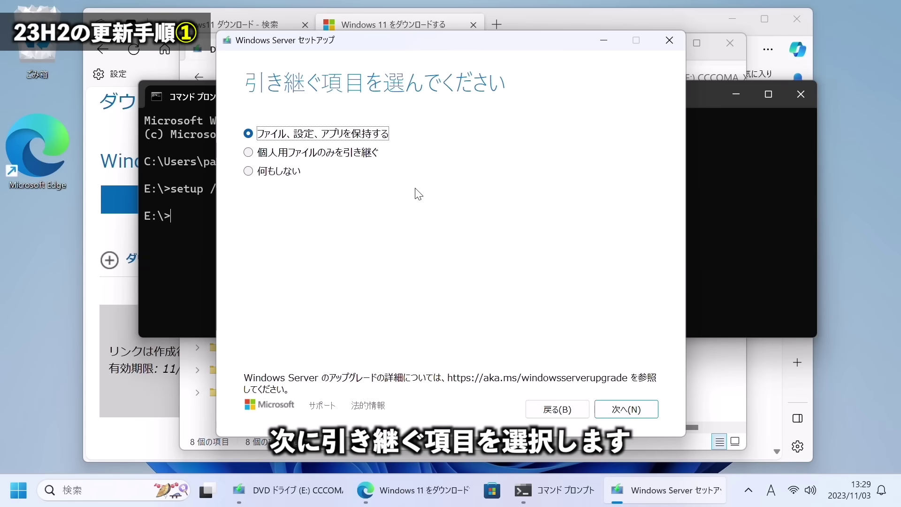
left_click(291, 173)
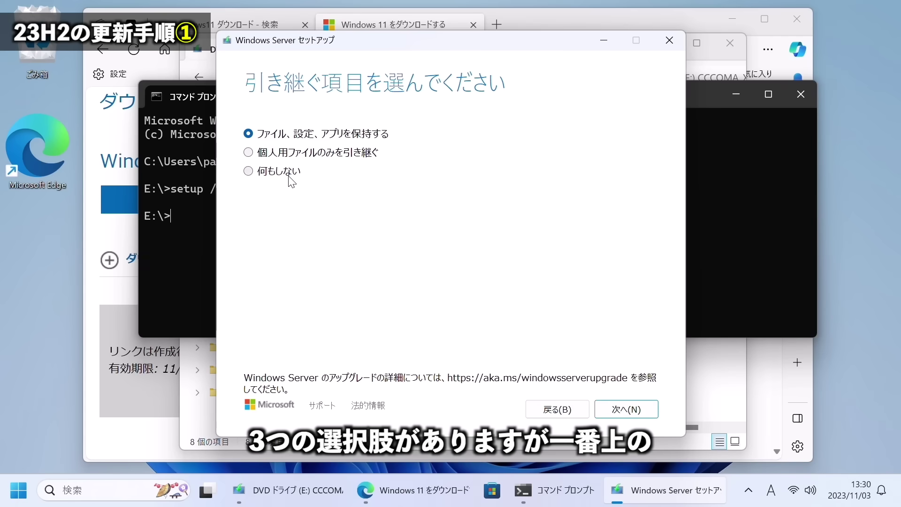
key("Up")
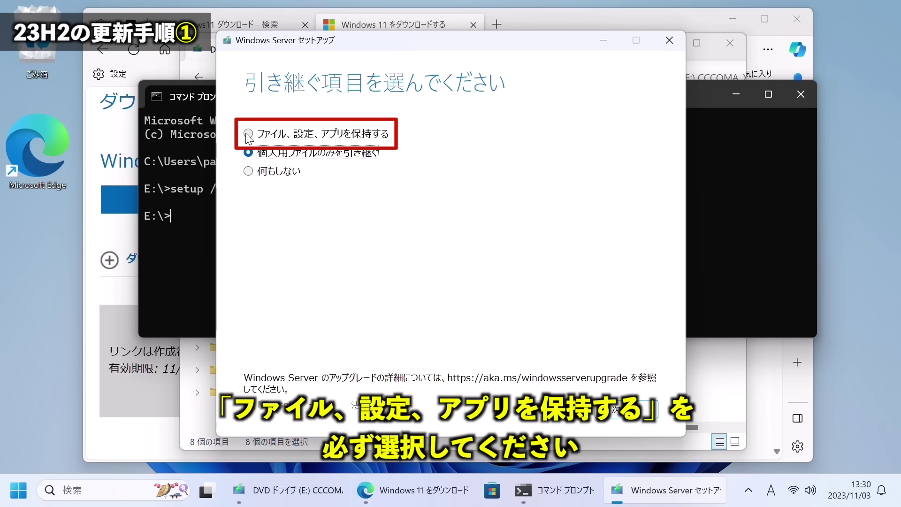
left_click(248, 136)
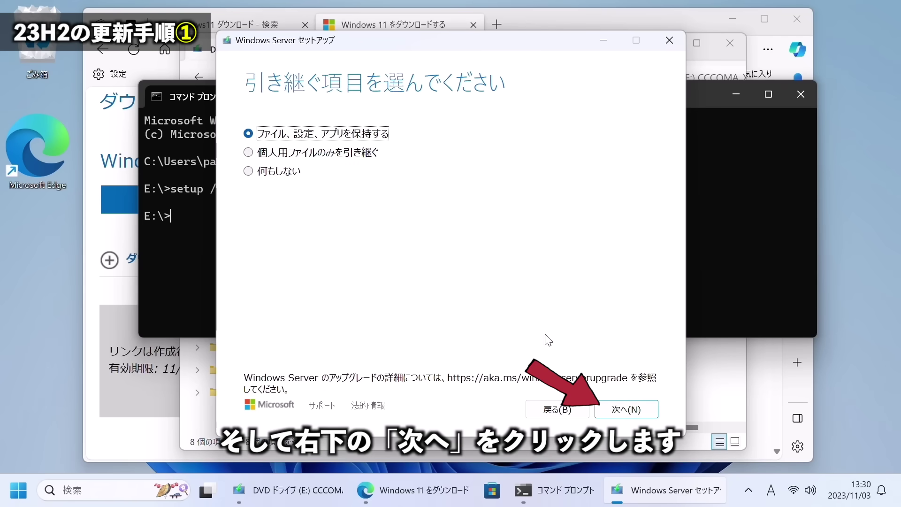
left_click(632, 412)
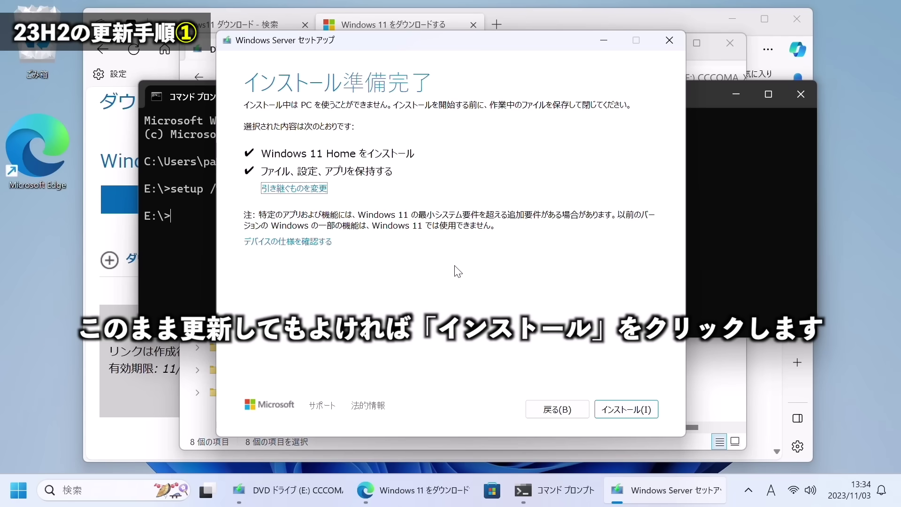
Install Windows 11 Home, then sign in with the account PIN afterwards.
left_click(619, 412)
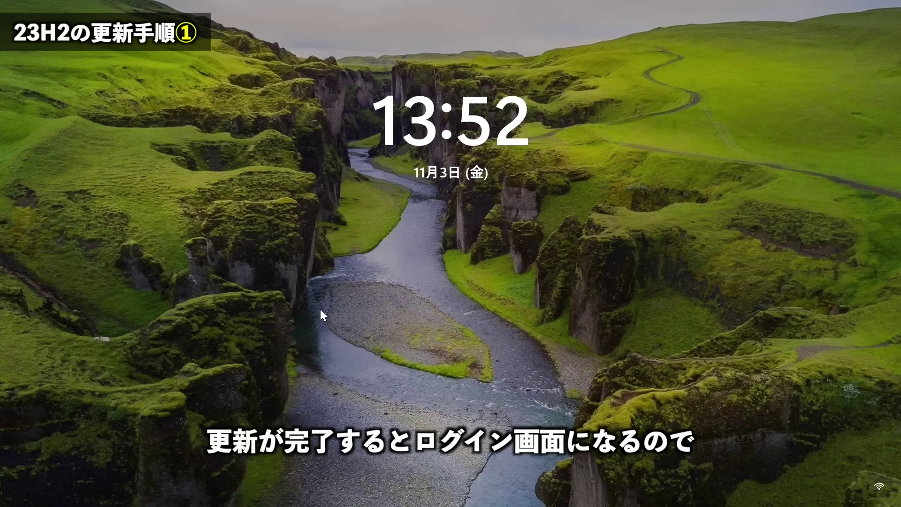
left_click(428, 278)
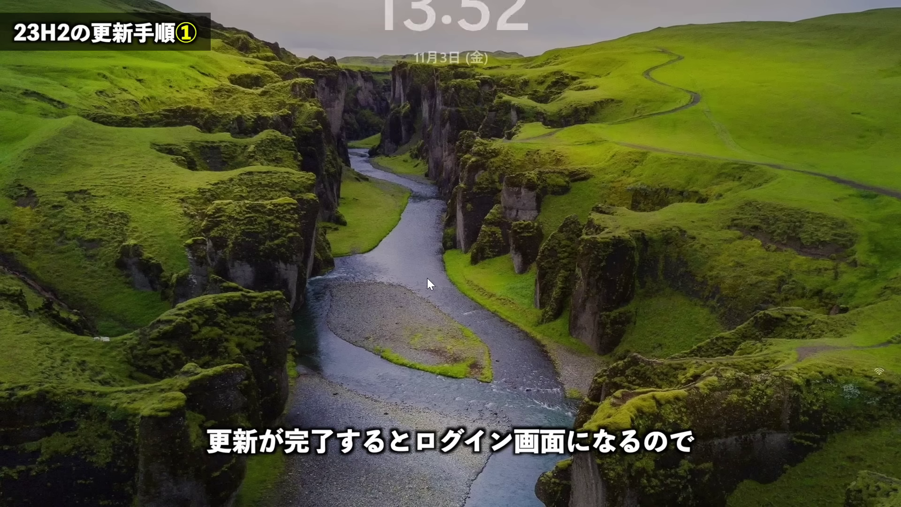
type("••••")
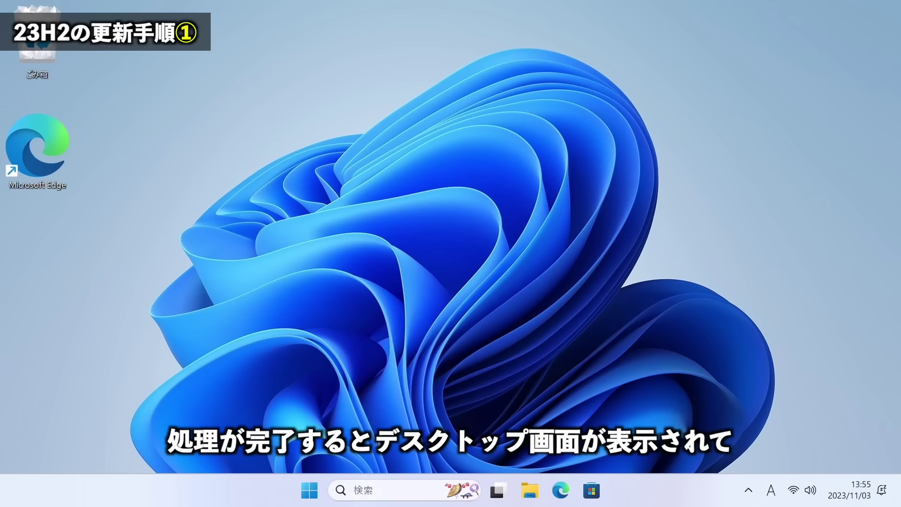
left_click(383, 488)
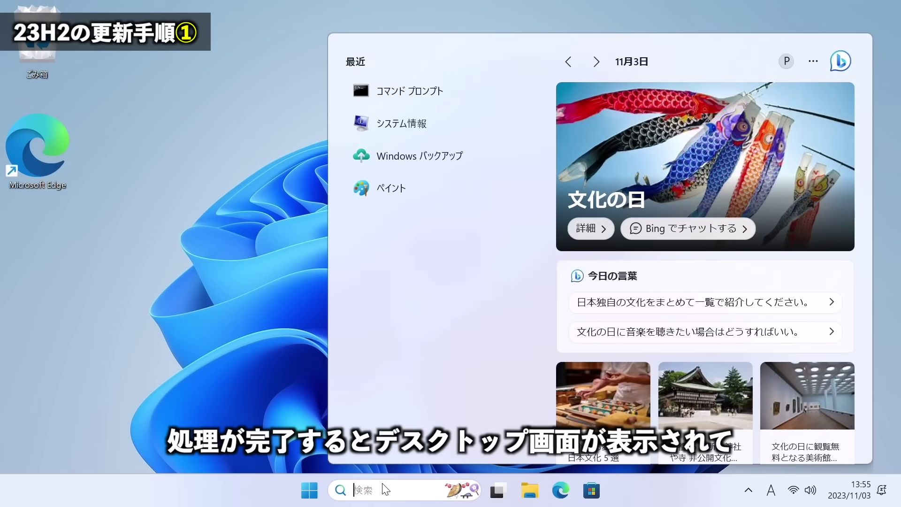
type("winver")
key("Return")
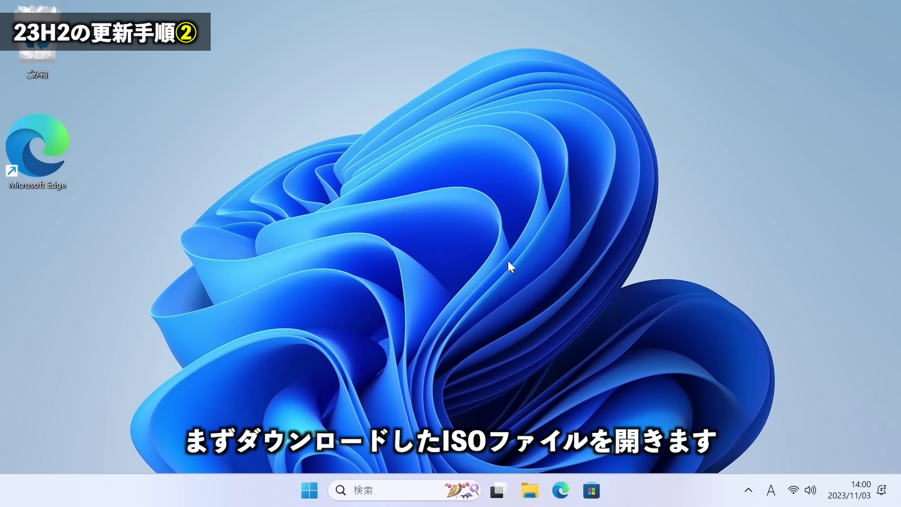
Re-mount Win11_23H2_Japanese_x64.iso from ダウンロード and select all eight items on drive E:.
left_click(529, 490)
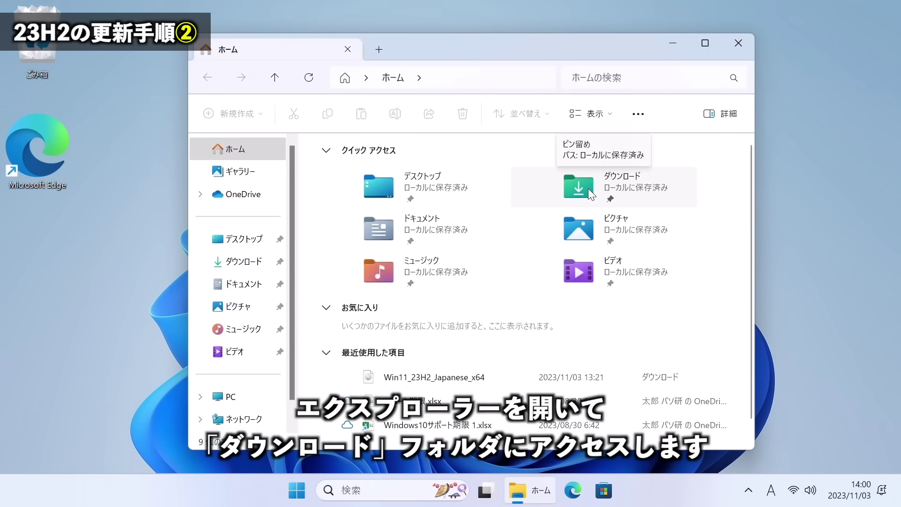
double_click(588, 187)
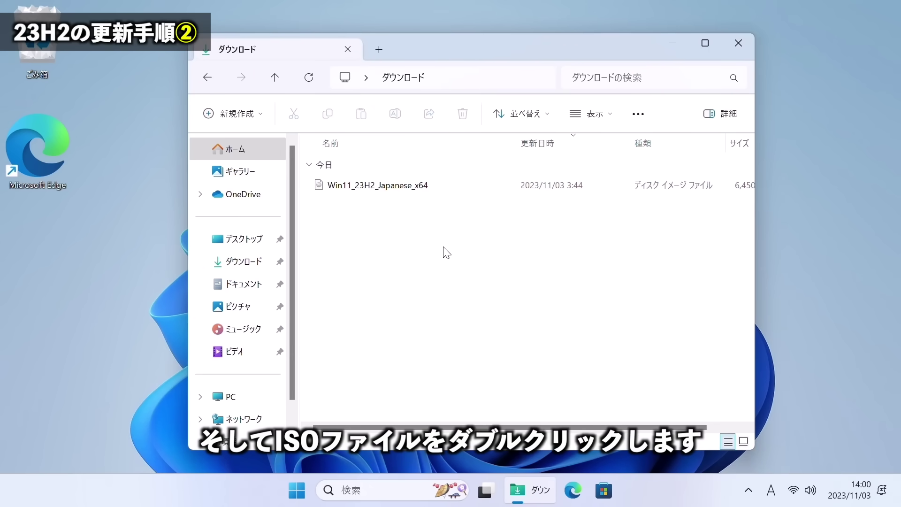
double_click(387, 188)
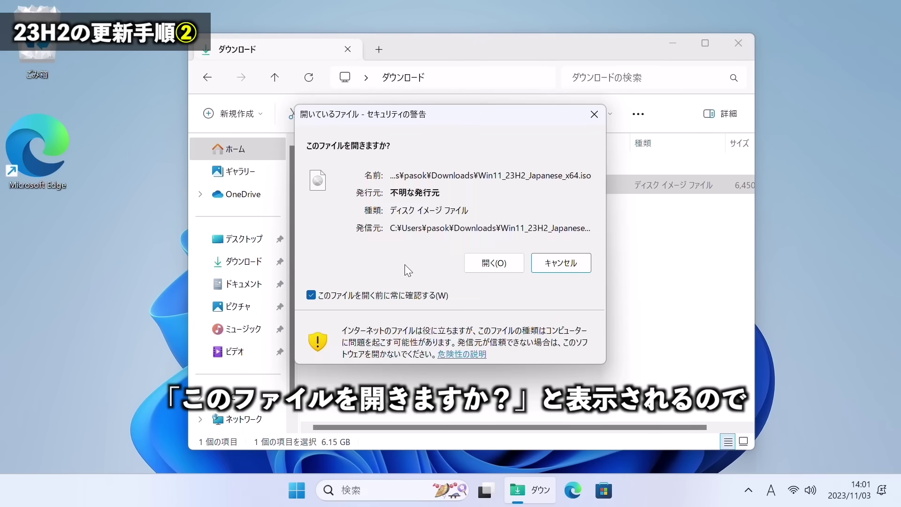
left_click(488, 262)
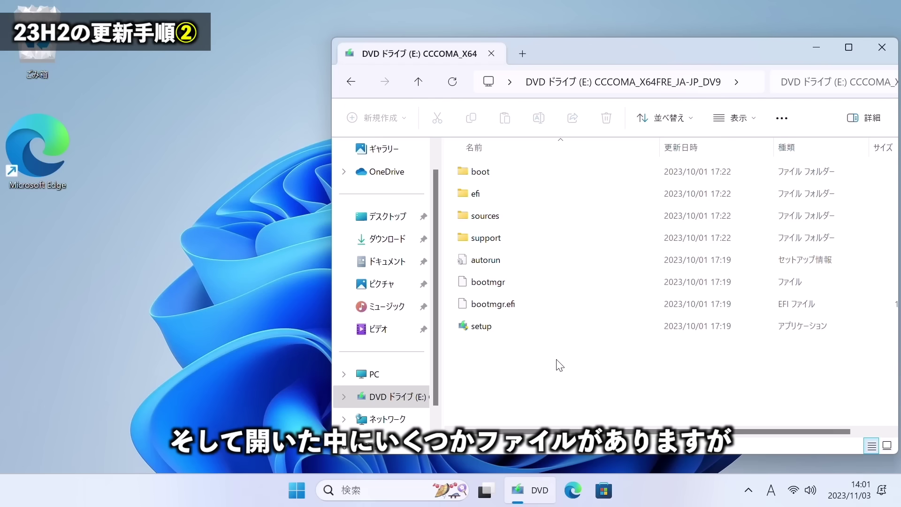
left_click_drag(558, 366, 482, 175)
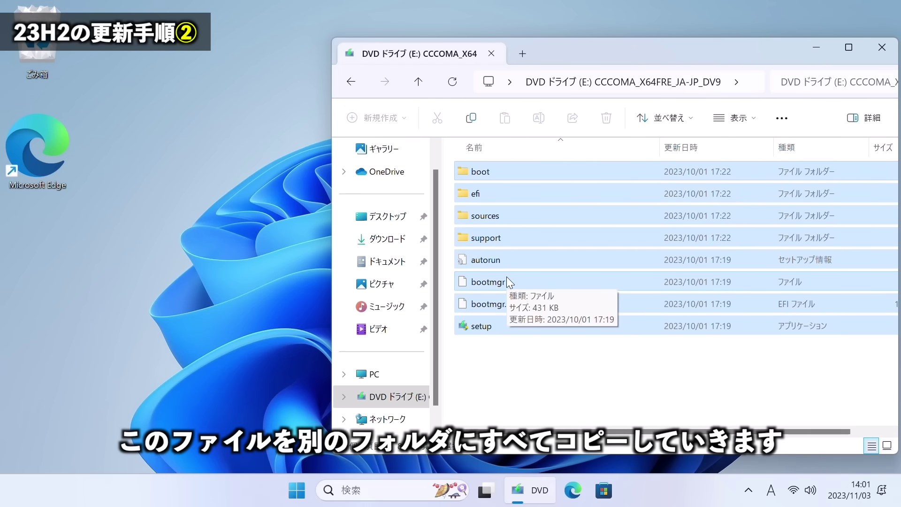
left_click(130, 239)
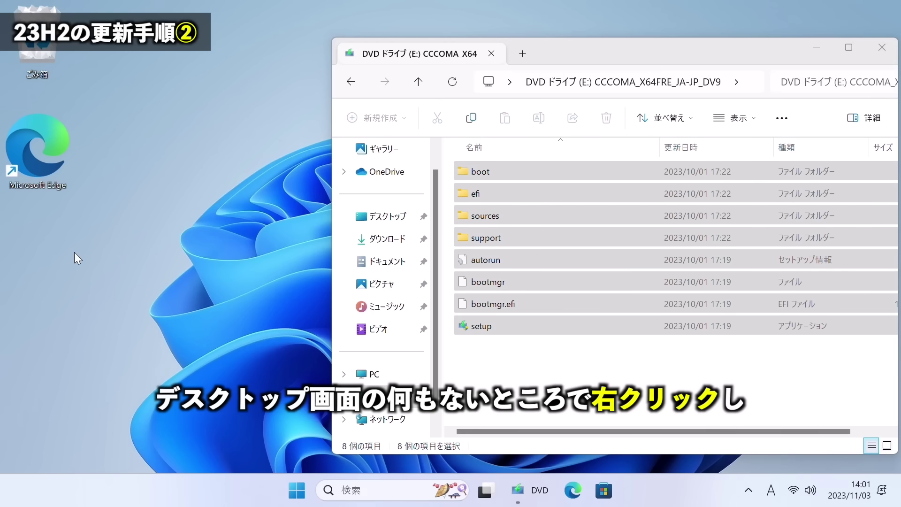
Create 新しいフォルダー on the desktop and select the disc's eight items, boot to setup.
right_click(76, 104)
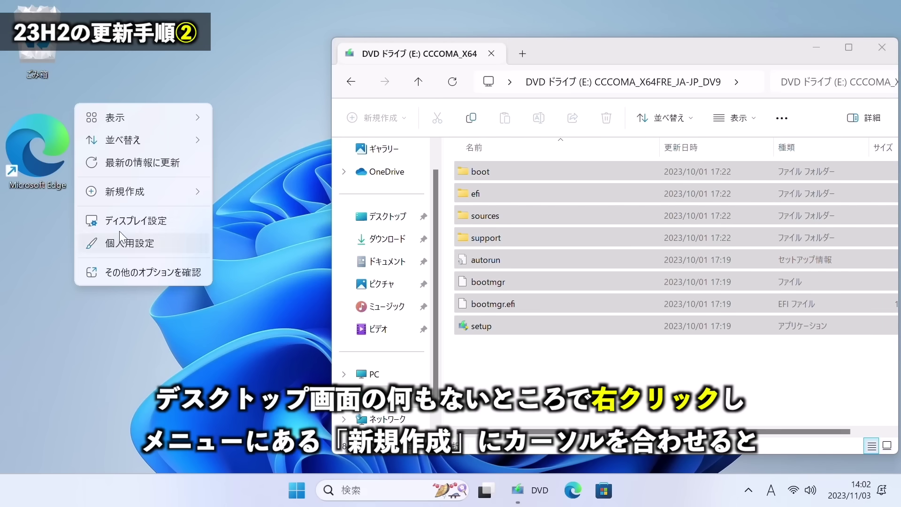
mouse_move(136, 196)
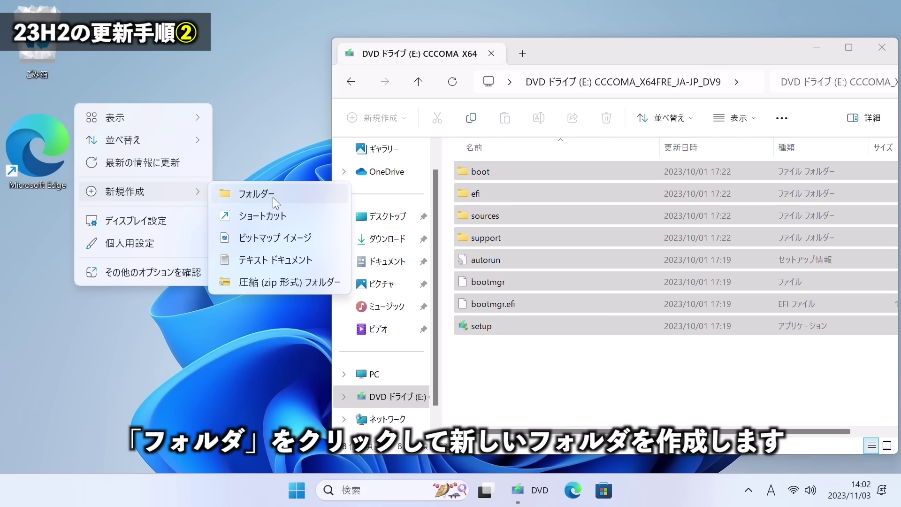
left_click(272, 194)
left_click_drag(109, 268, 47, 260)
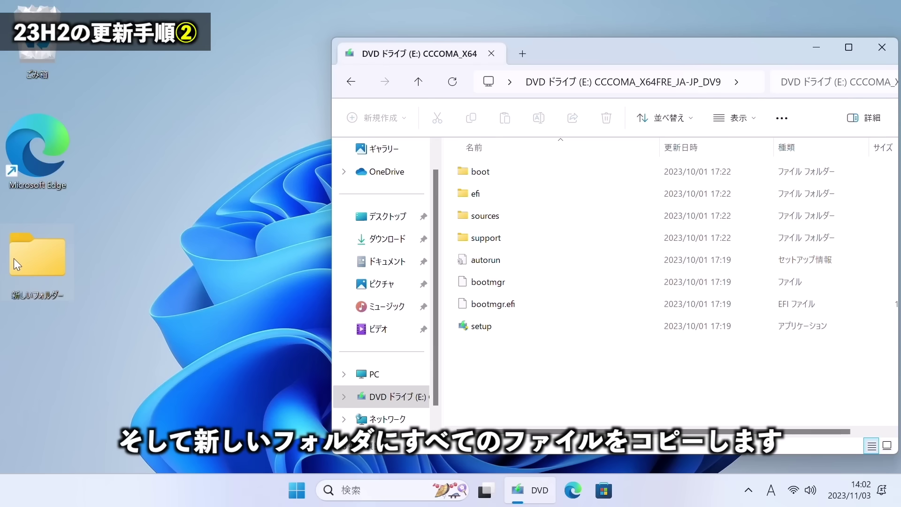
left_click_drag(526, 366, 469, 156)
left_click_drag(516, 380, 475, 165)
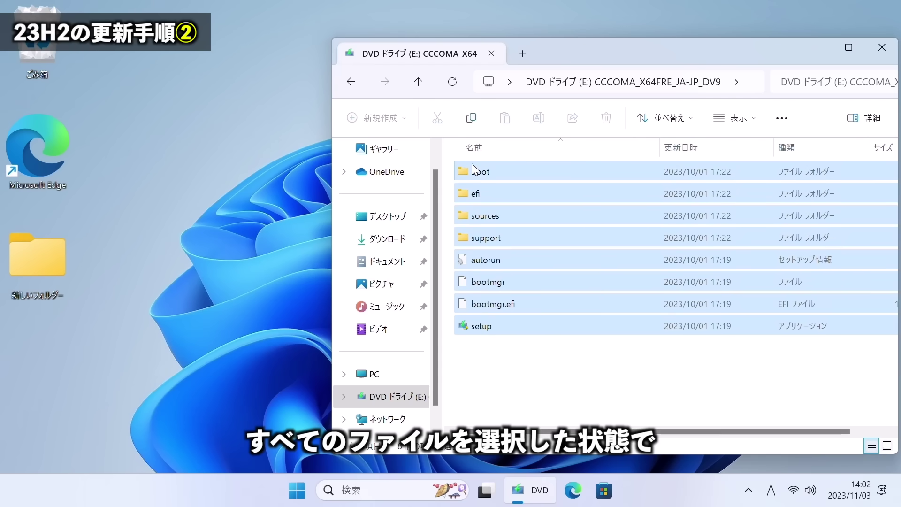
Copy the eight disc items into 新しいフォルダー and close the DVD drive window.
left_click(469, 123)
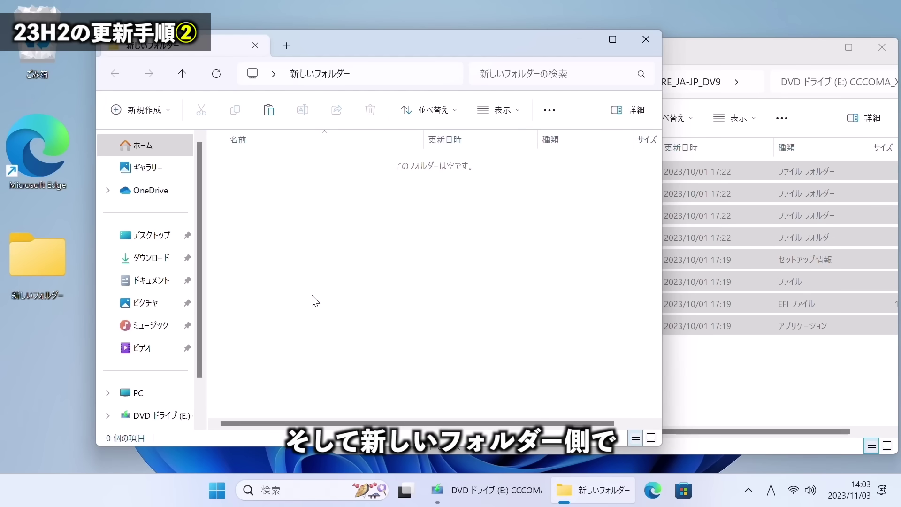
left_click(270, 118)
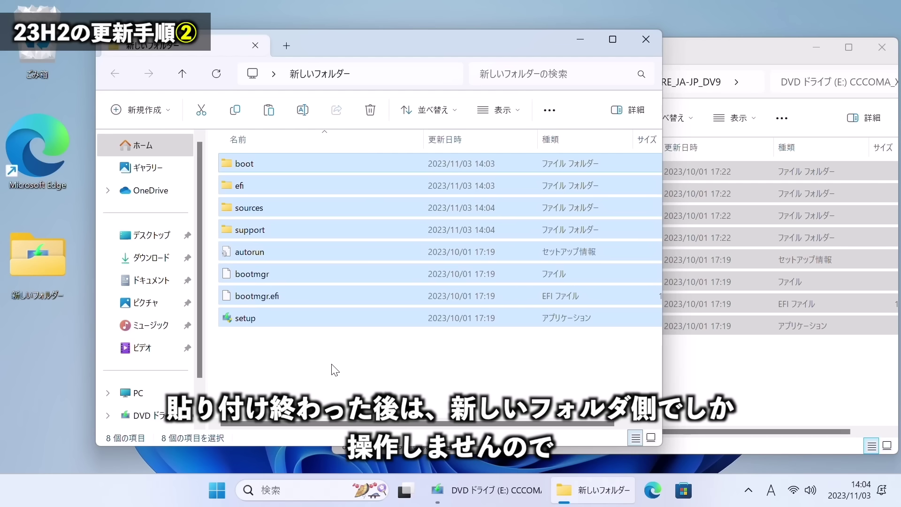
left_click_drag(341, 374, 244, 165)
left_click(692, 58)
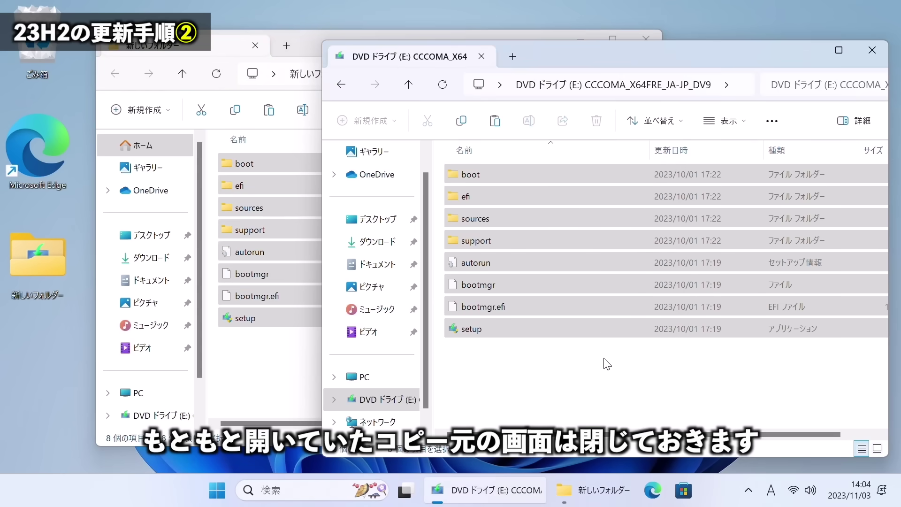
left_click(871, 50)
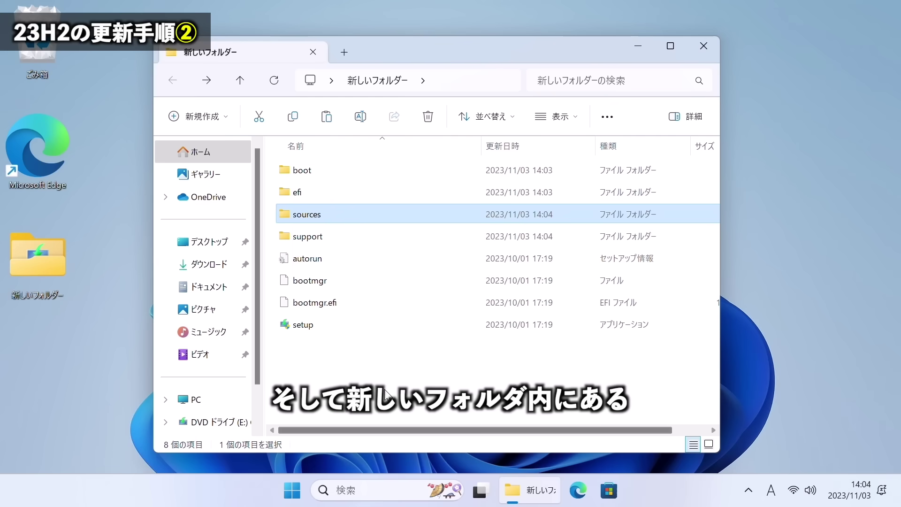
left_click(385, 391)
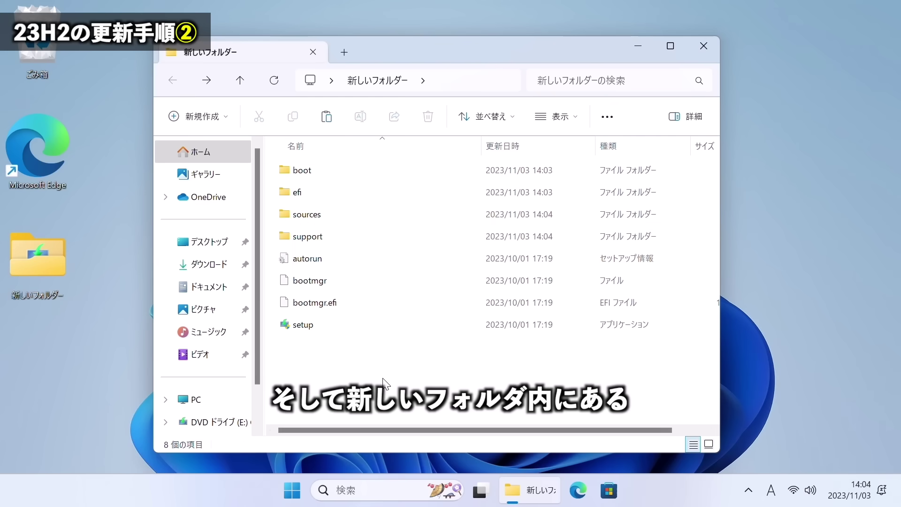
In the copied sources folder, open appraiserres.dll once with メモ帳 (Notepad).
double_click(348, 212)
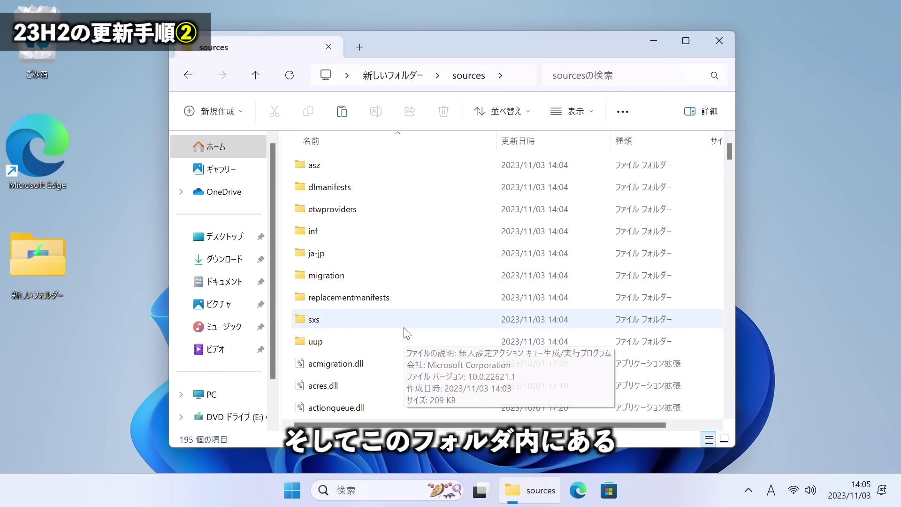
scroll(404, 331, "down", 10)
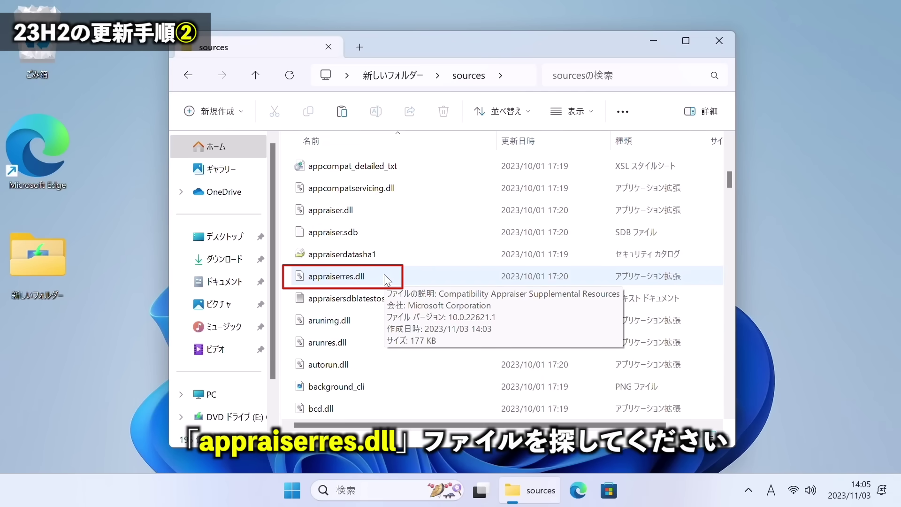
left_click(386, 277)
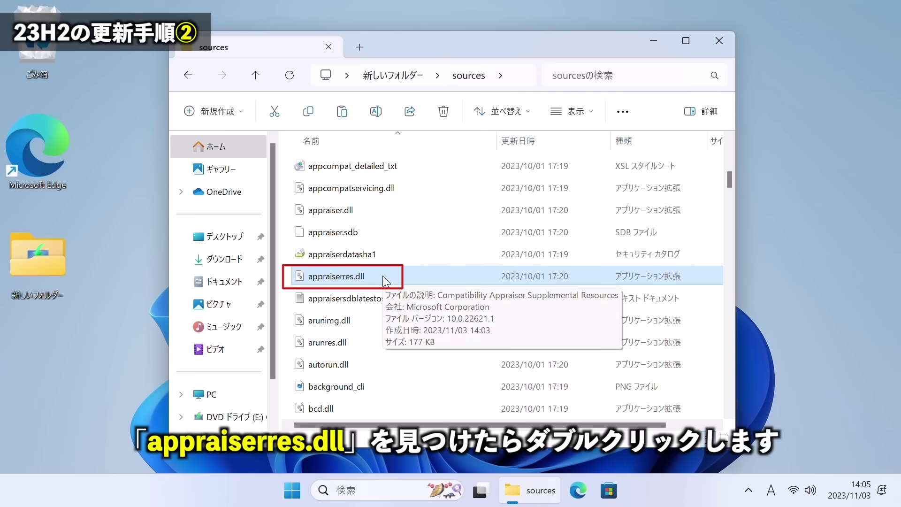
double_click(368, 278)
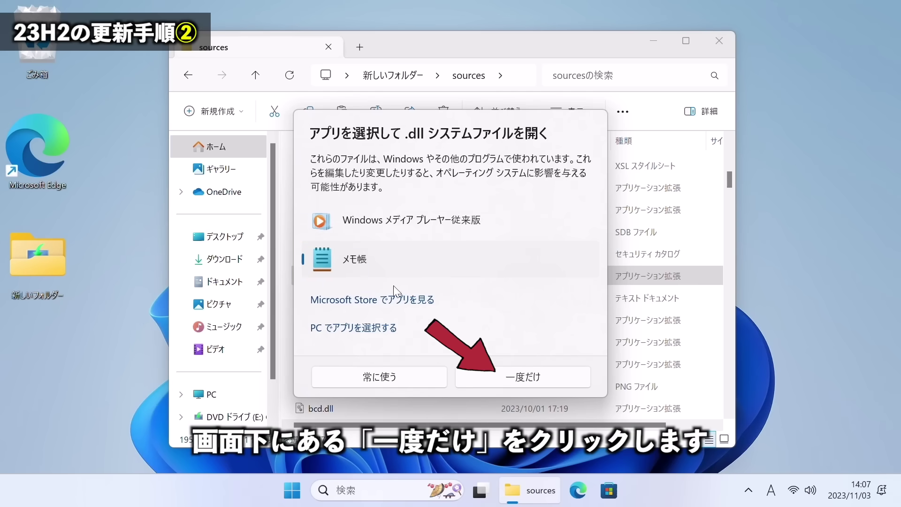
left_click(520, 377)
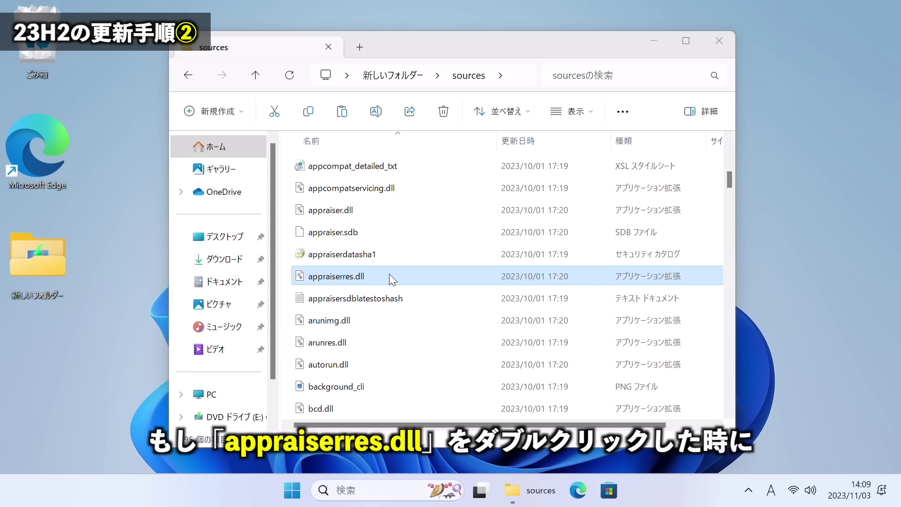
Dismiss the appraiserres.dll app chooser, launch blank Notepad (メモ帳) from Start's app list, and refront the sources folder.
double_click(389, 275)
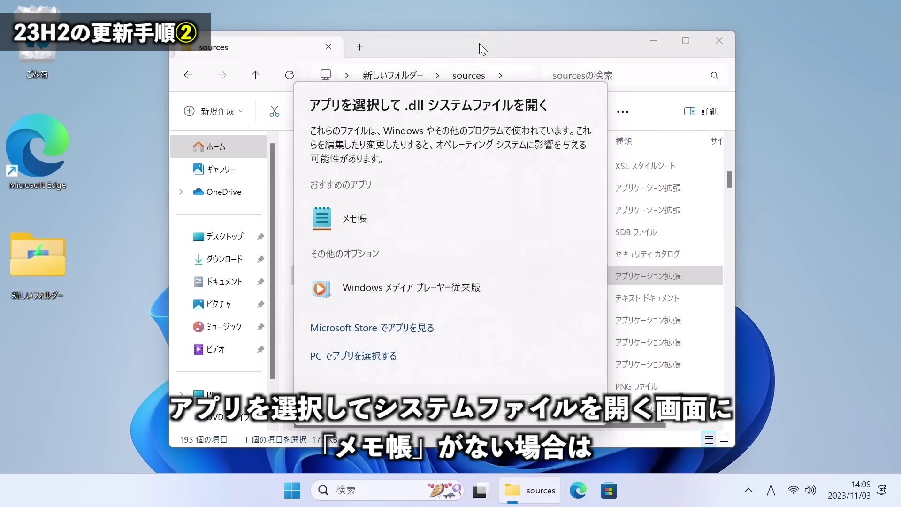
key("Escape")
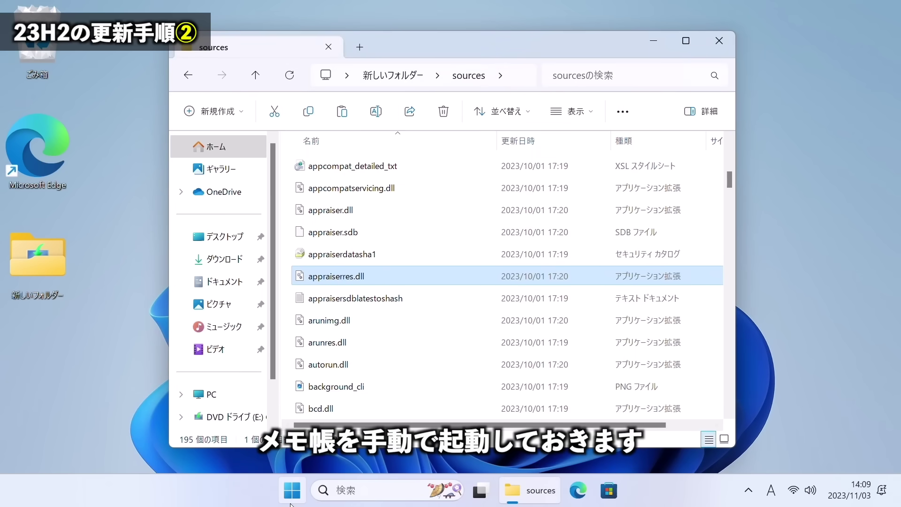
left_click(291, 499)
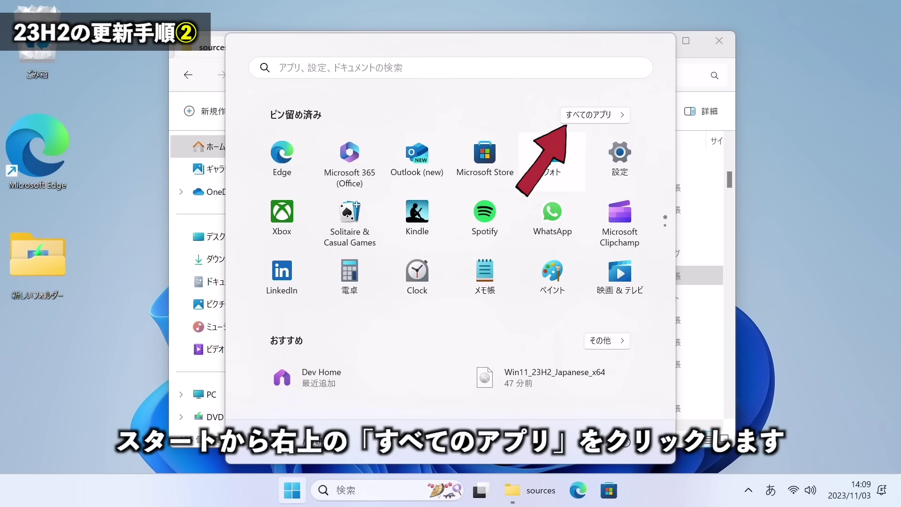
left_click(588, 115)
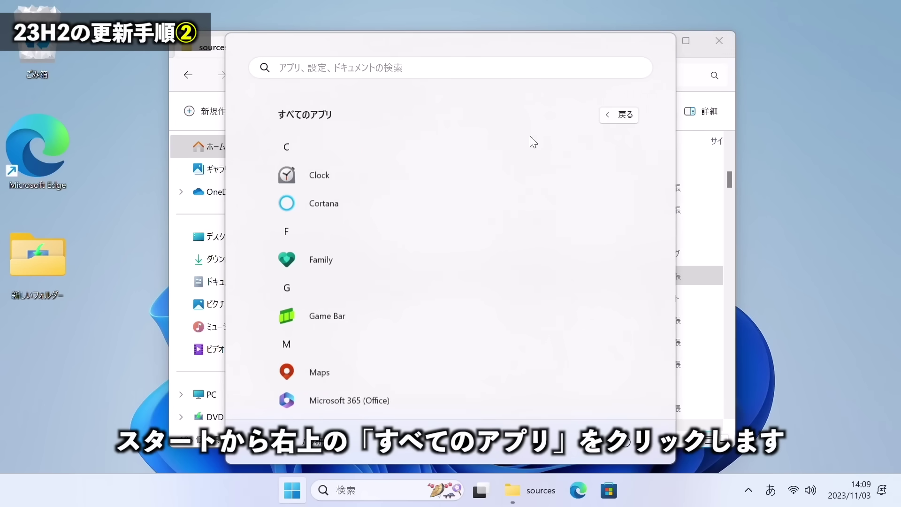
scroll(412, 322, "down", 10)
scroll(413, 324, "up", 1)
scroll(410, 326, "down", 5)
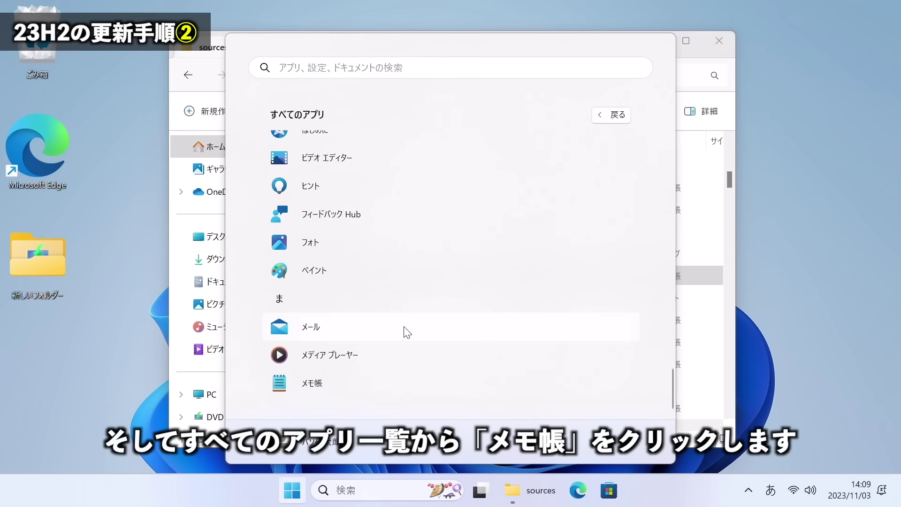
left_click(334, 385)
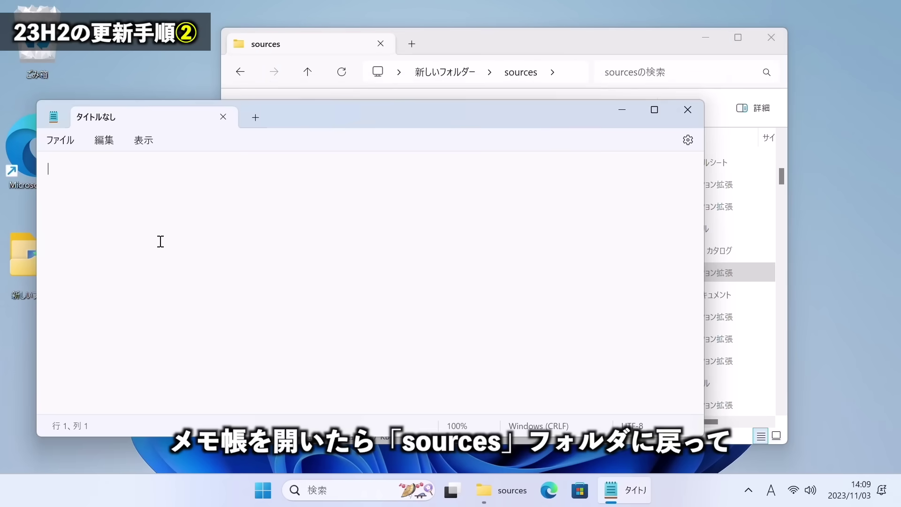
left_click(539, 38)
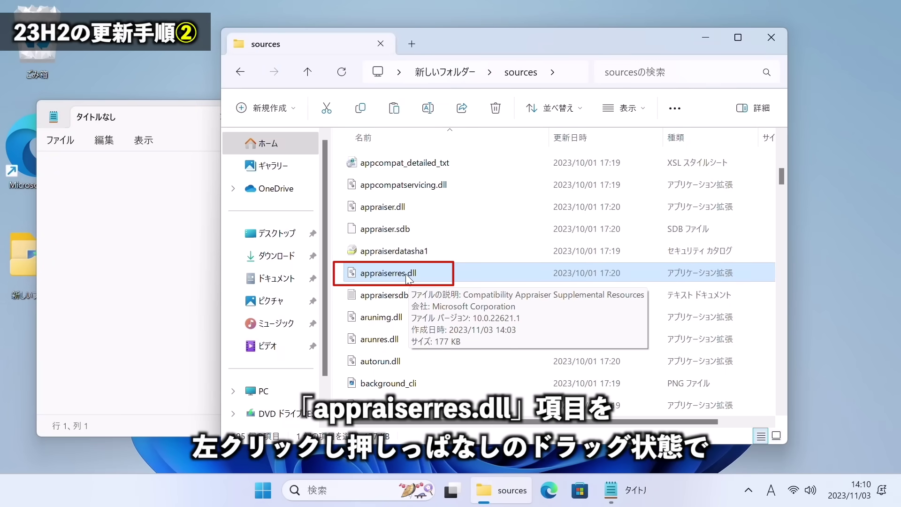
Open appraiserres.dll in Notepad by dragging it in and delete all its contents.
left_click_drag(406, 278, 112, 232)
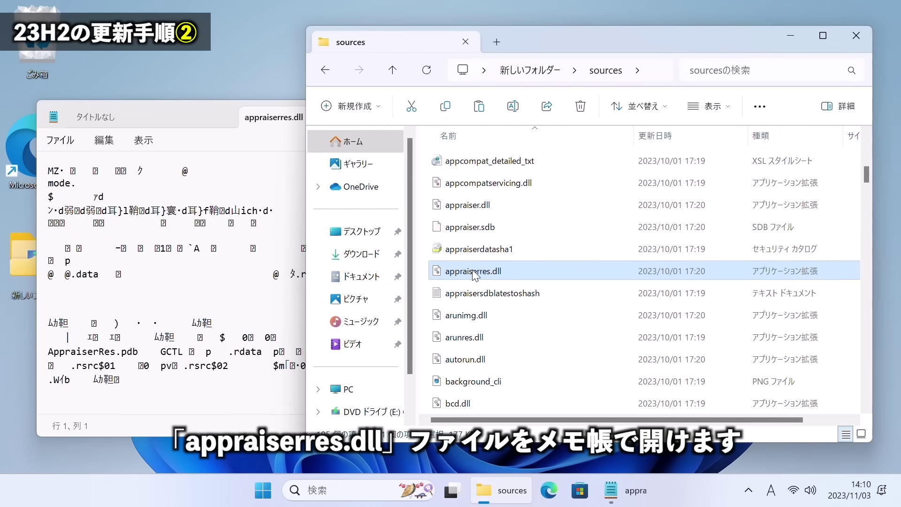
left_click(211, 261)
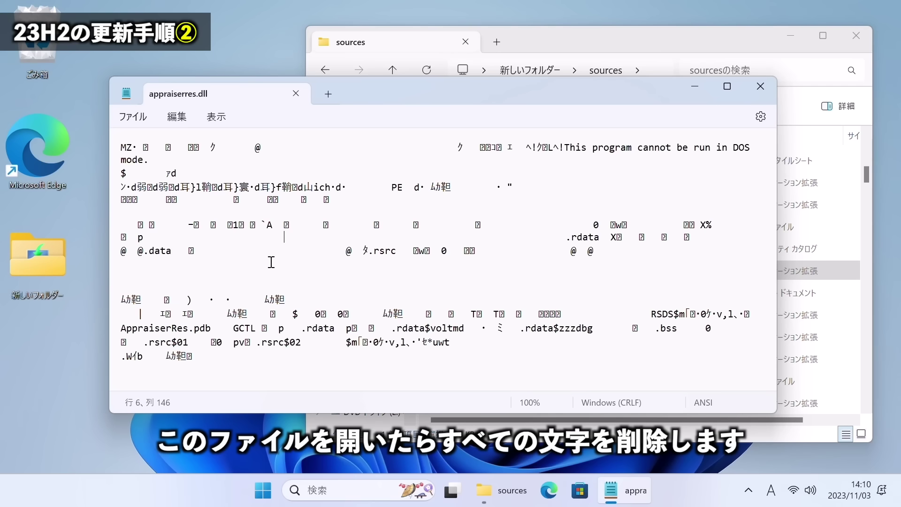
left_click(381, 205)
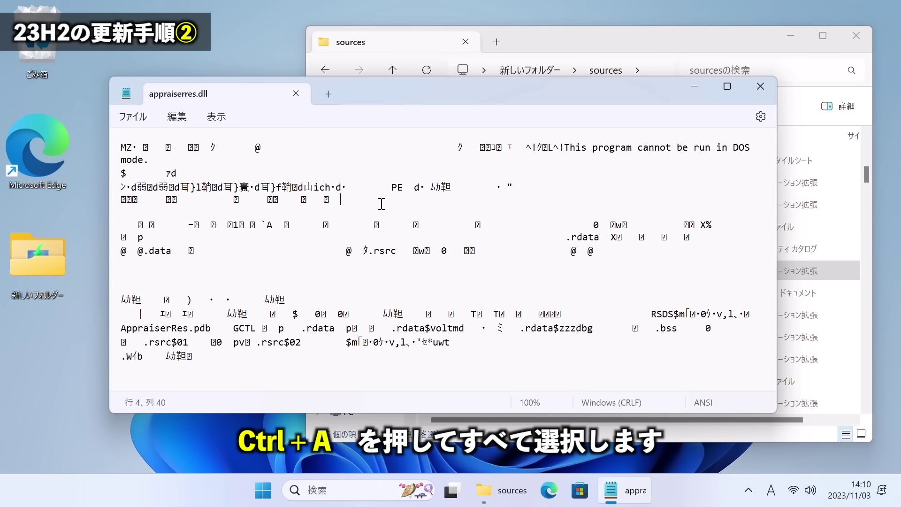
key("ctrl+a")
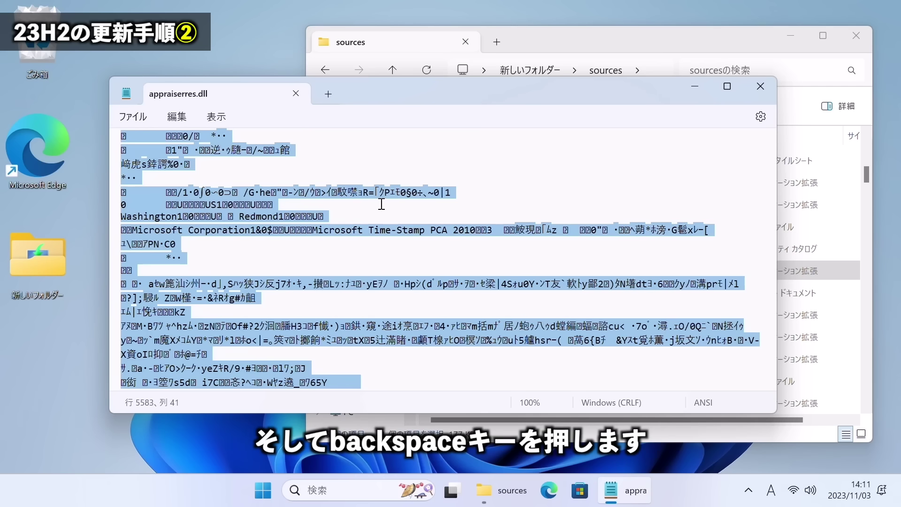
key("BackSpace")
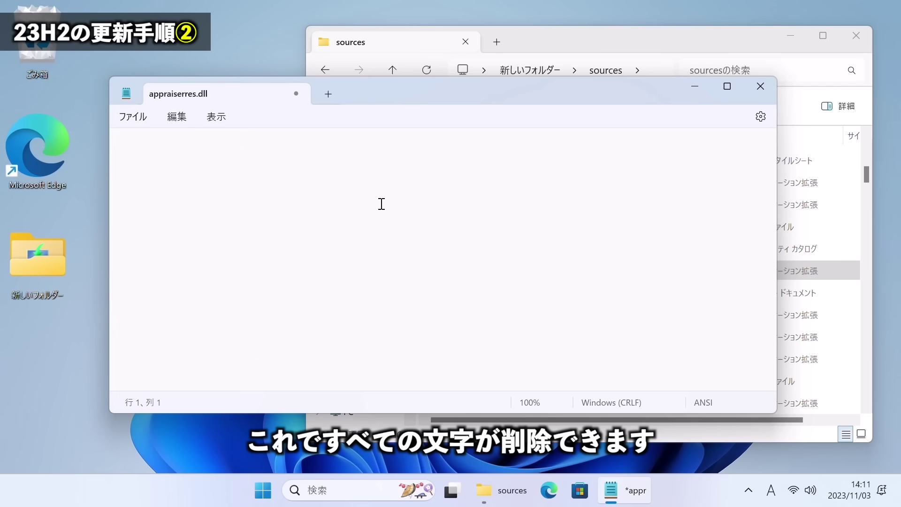
Save the now-empty appraiserres.dll via ファイル > 保存 and close Notepad.
left_click(141, 122)
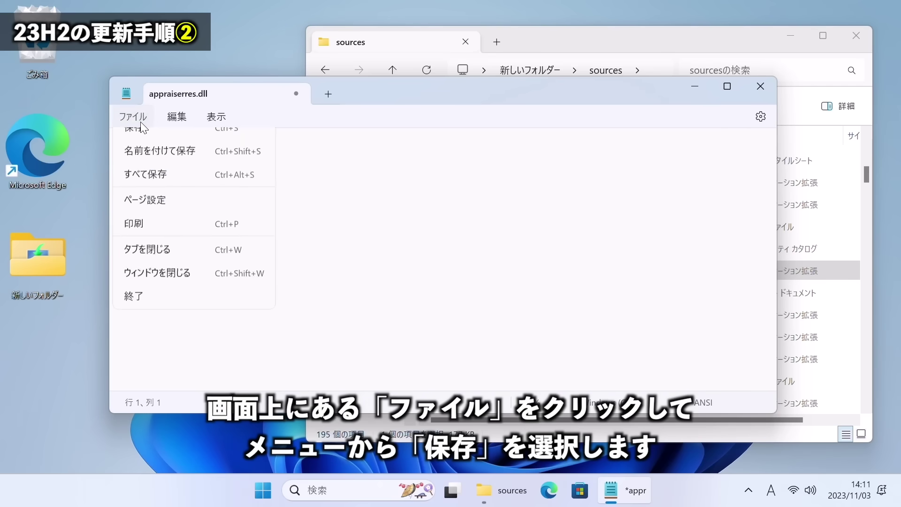
left_click(141, 213)
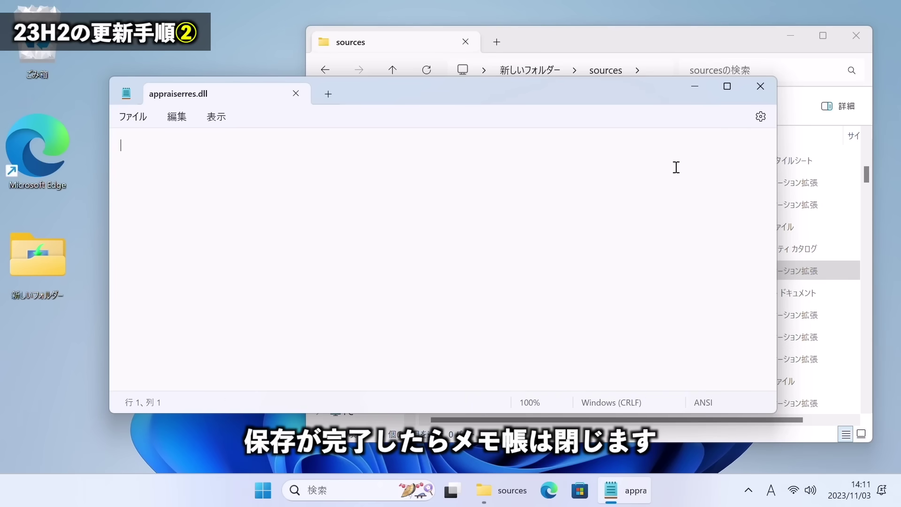
left_click(761, 86)
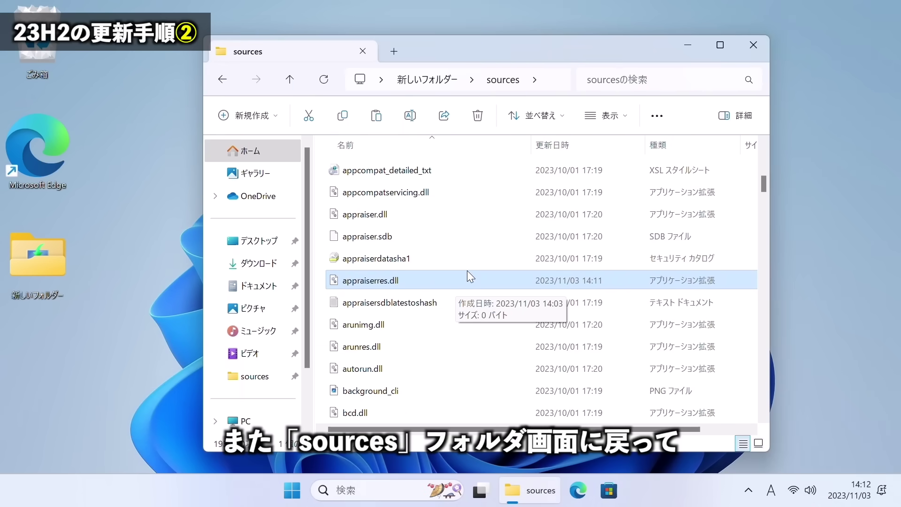
Return to the 新しいフォルダー folder and launch setup from the copied ISO files.
left_click(222, 81)
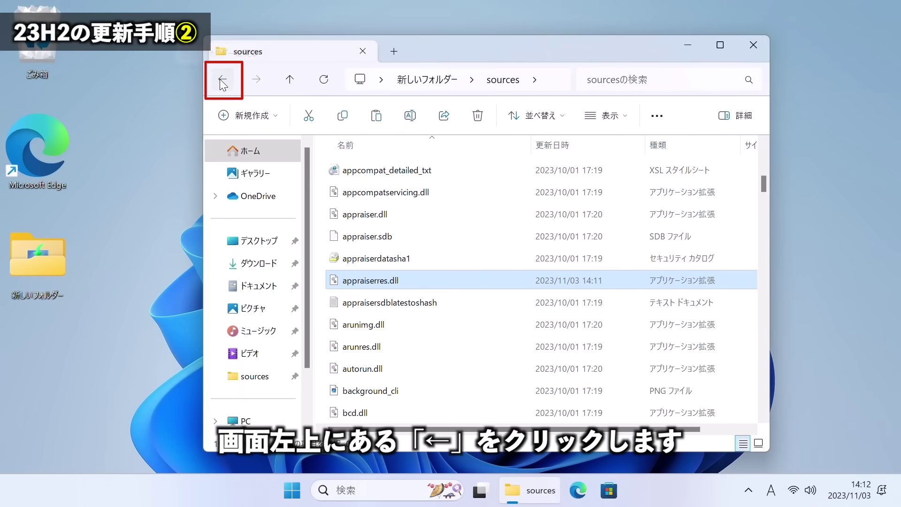
left_click_drag(481, 376, 354, 145)
left_click(403, 371)
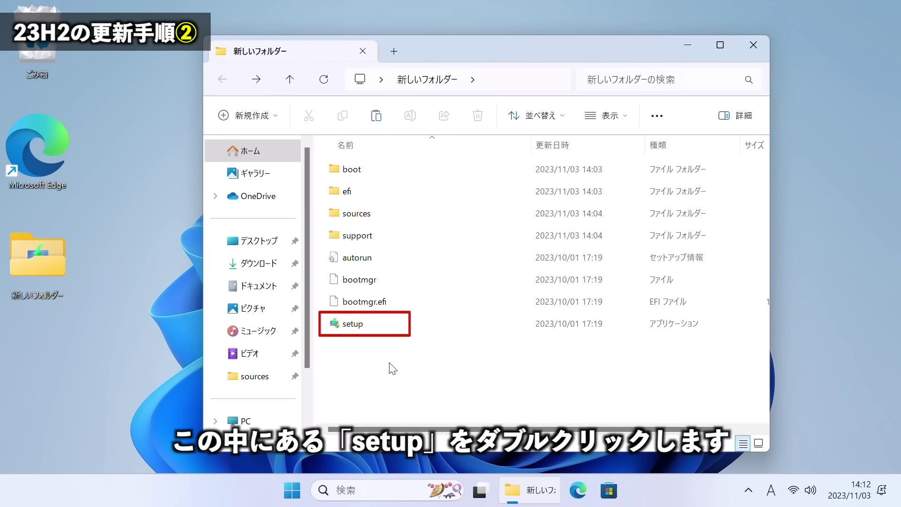
double_click(362, 323)
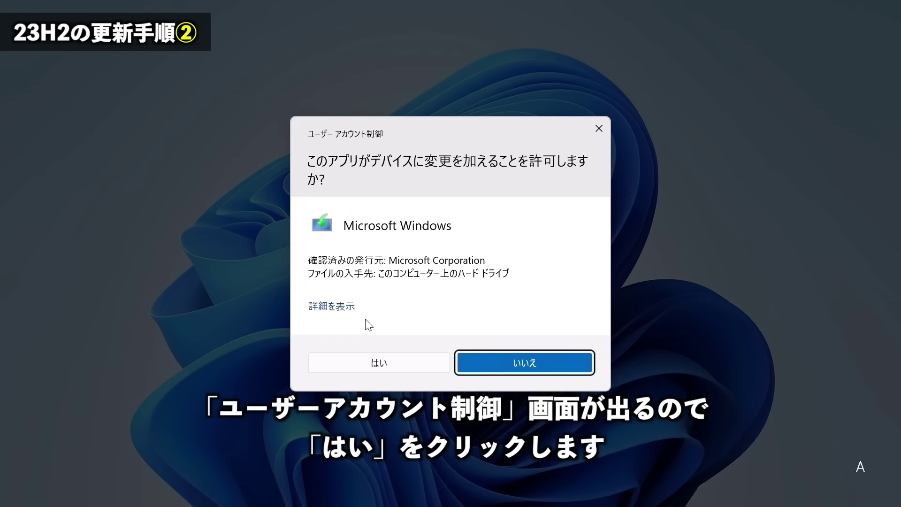
Allow setup in UAC, set updates to 今は実行しない, continue, and accept the license terms.
left_click(384, 362)
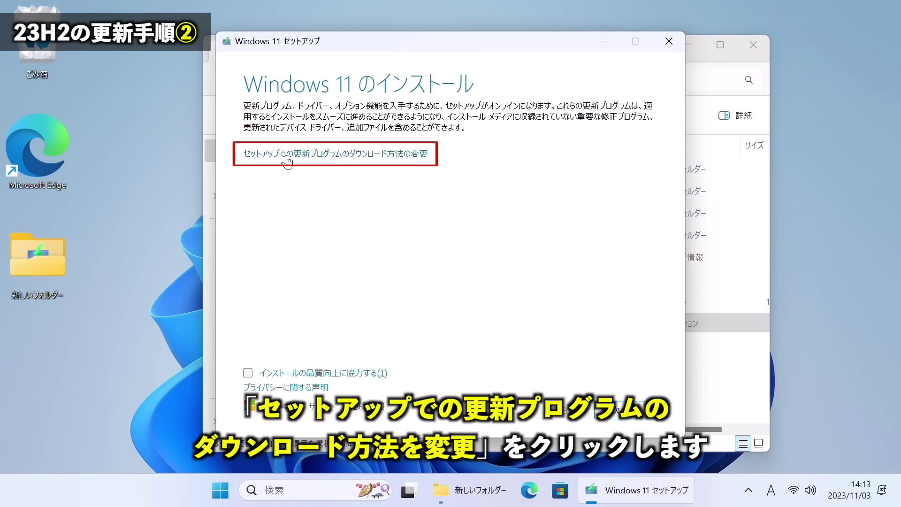
left_click(314, 161)
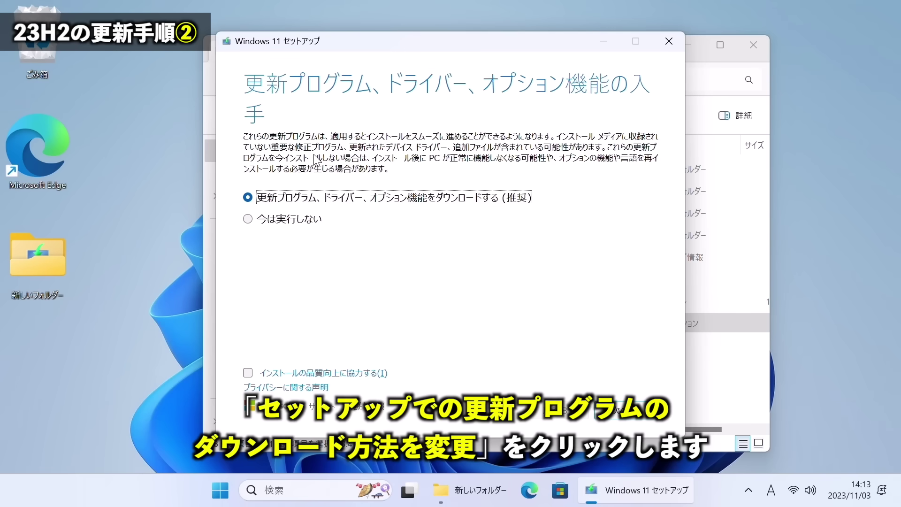
left_click(292, 219)
left_click(303, 202)
left_click(303, 217)
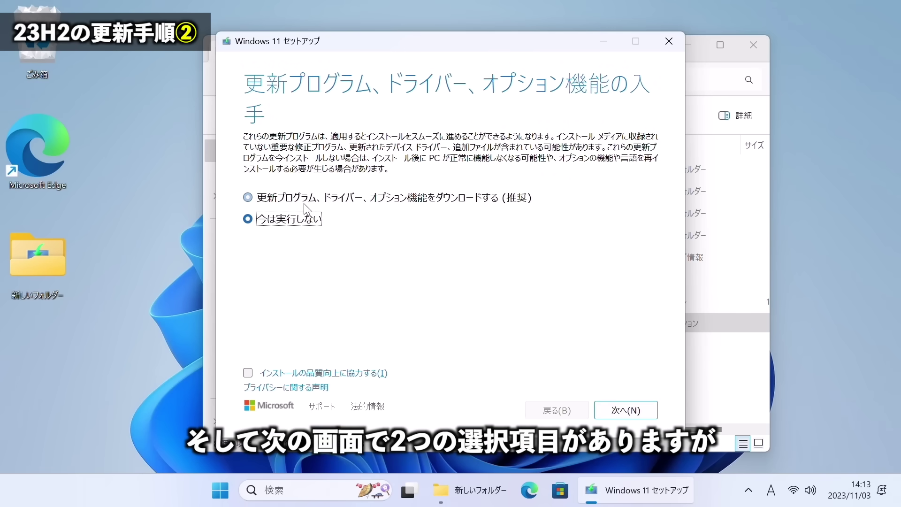
left_click(303, 202)
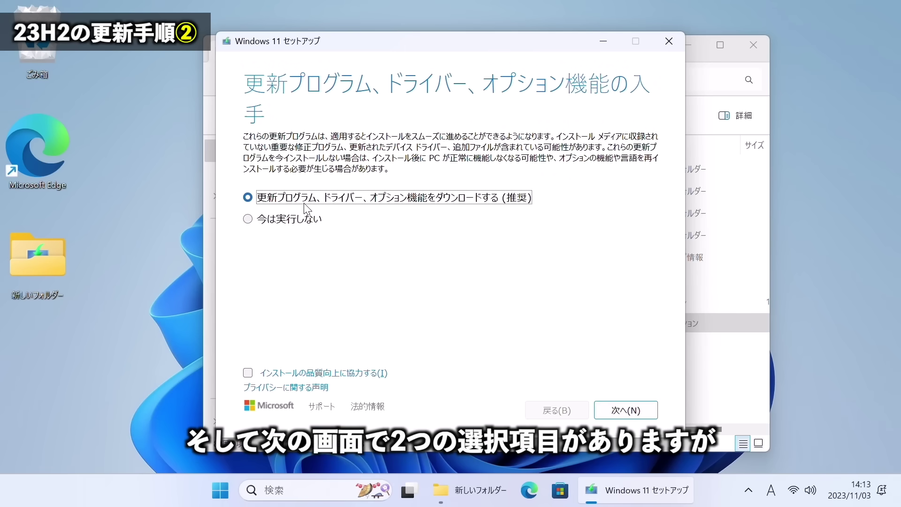
left_click(249, 220)
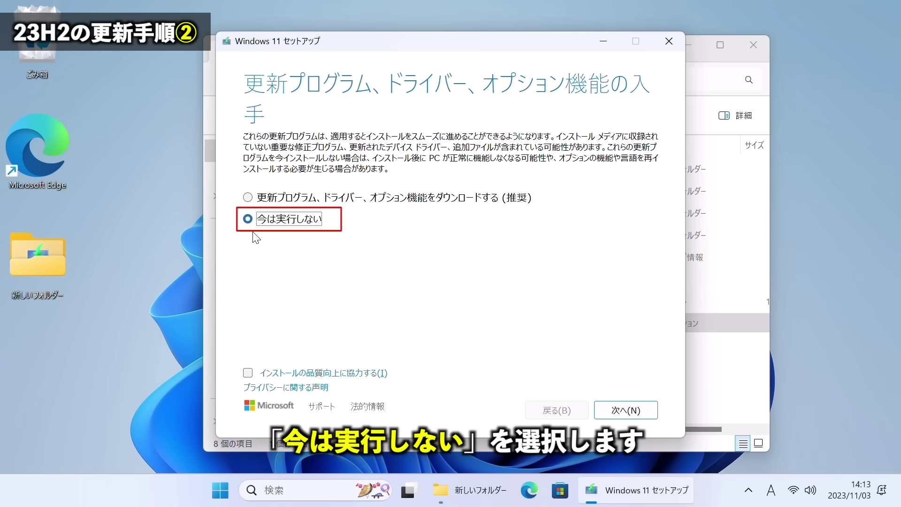
left_click(620, 411)
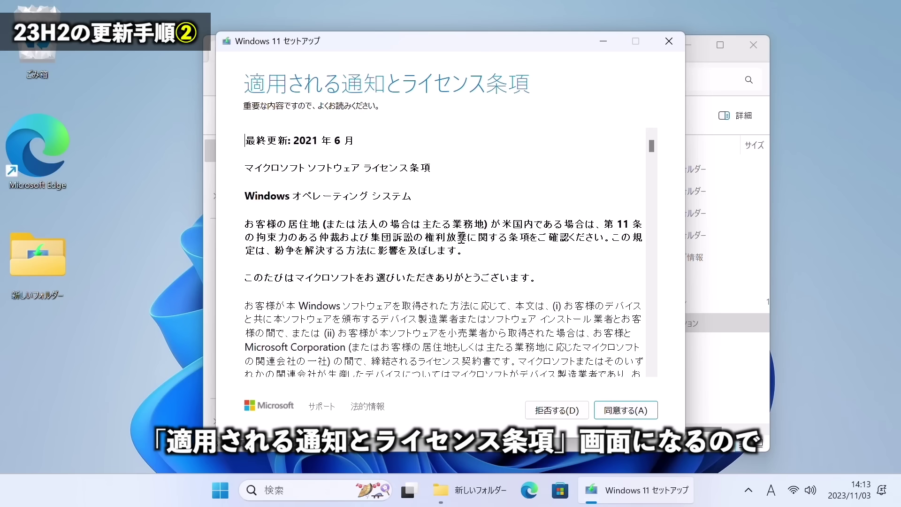
left_click(625, 411)
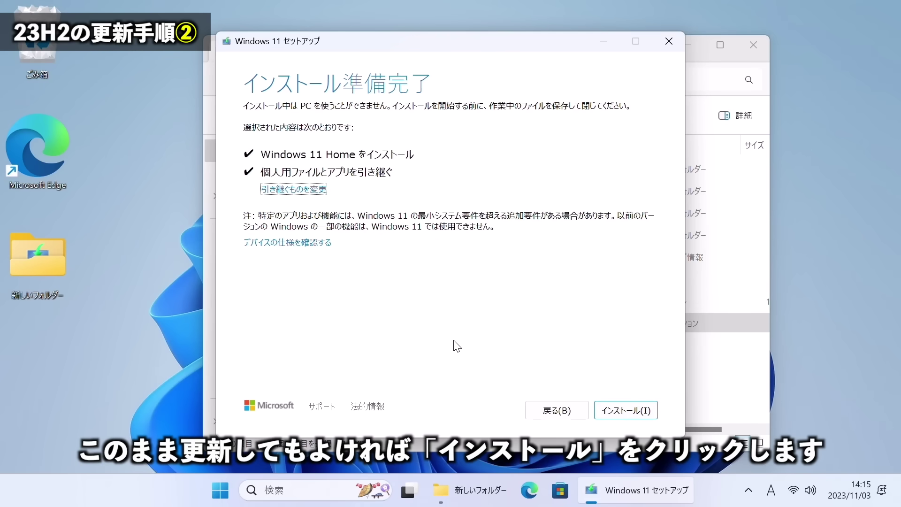
Start the Windows 11 Home upgrade with インストール, keeping personal files and apps.
left_click(625, 408)
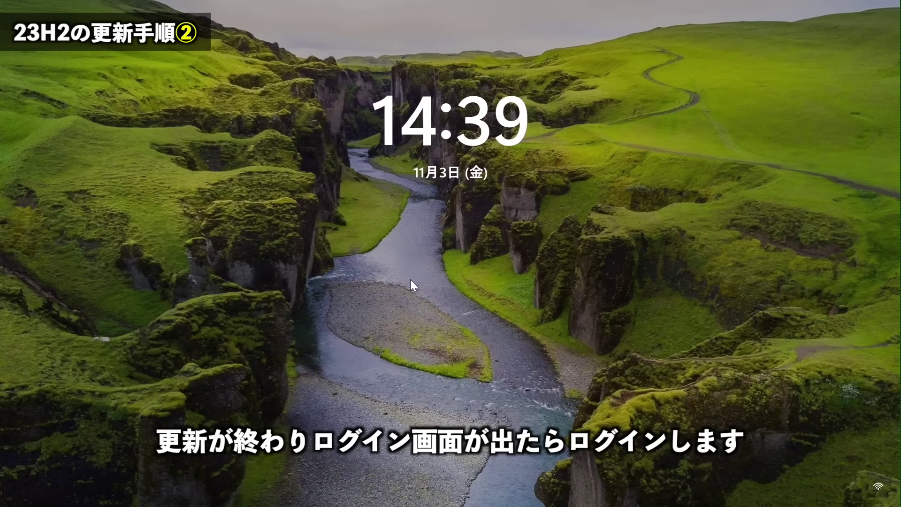
Dismiss the lock screen and enter the account PIN to sign in.
left_click(410, 286)
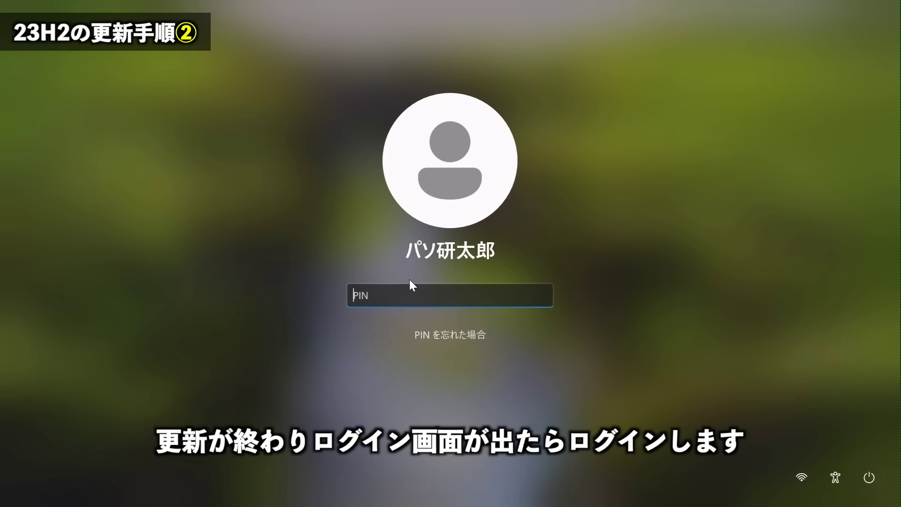
type("0000")
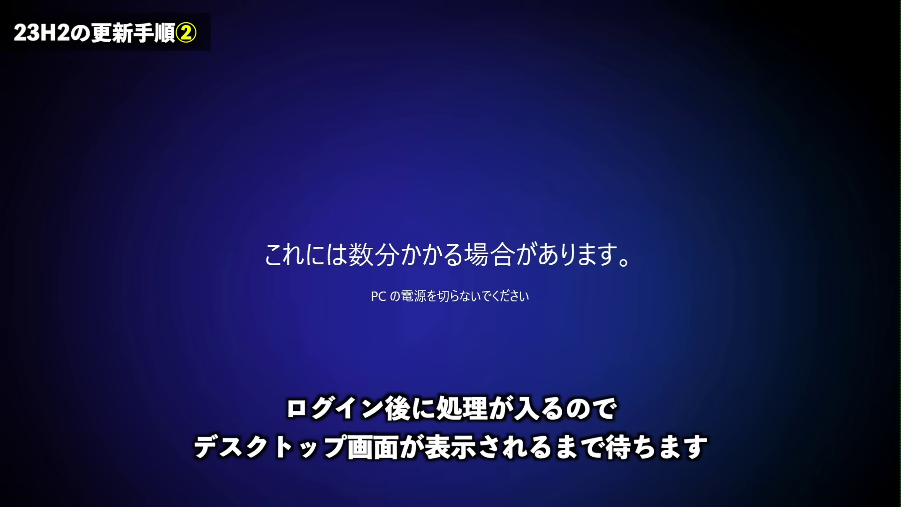